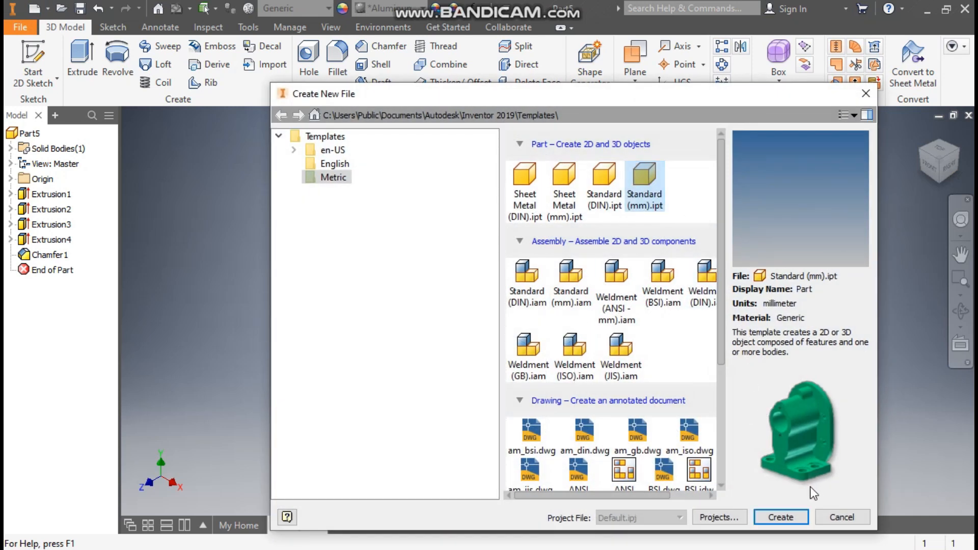
Create a new part from the Standard (mm).ipt template and start a sketch on the XZ plane, viewed upright
click(781, 517)
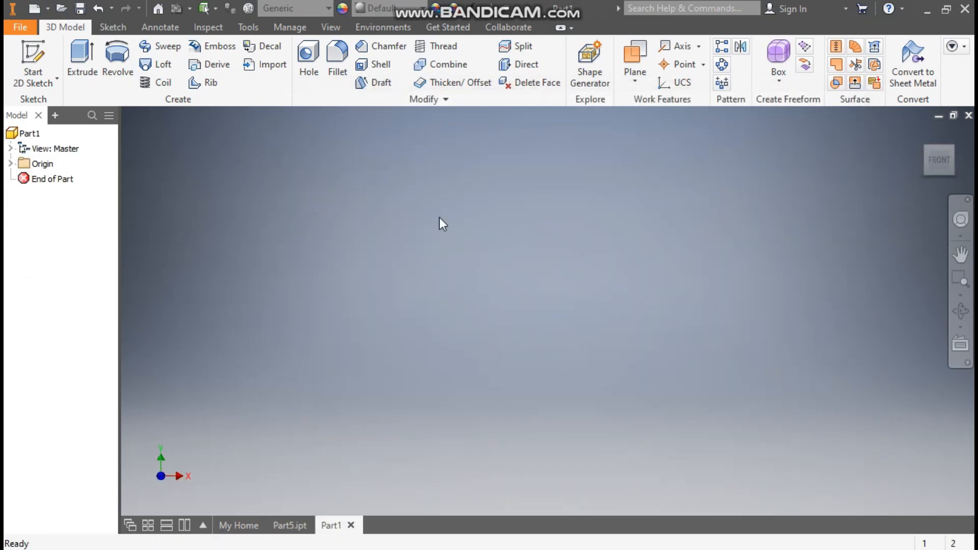
click(28, 64)
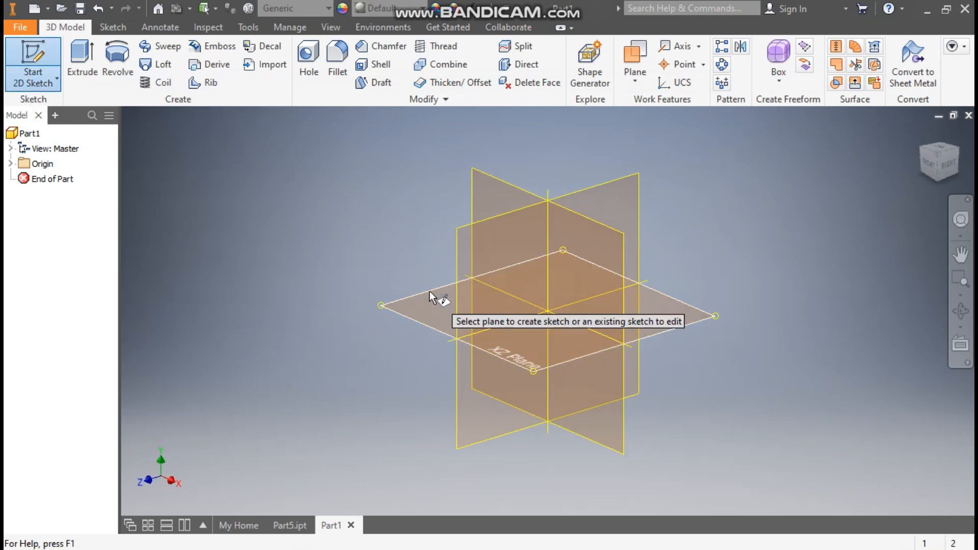
click(429, 291)
click(950, 130)
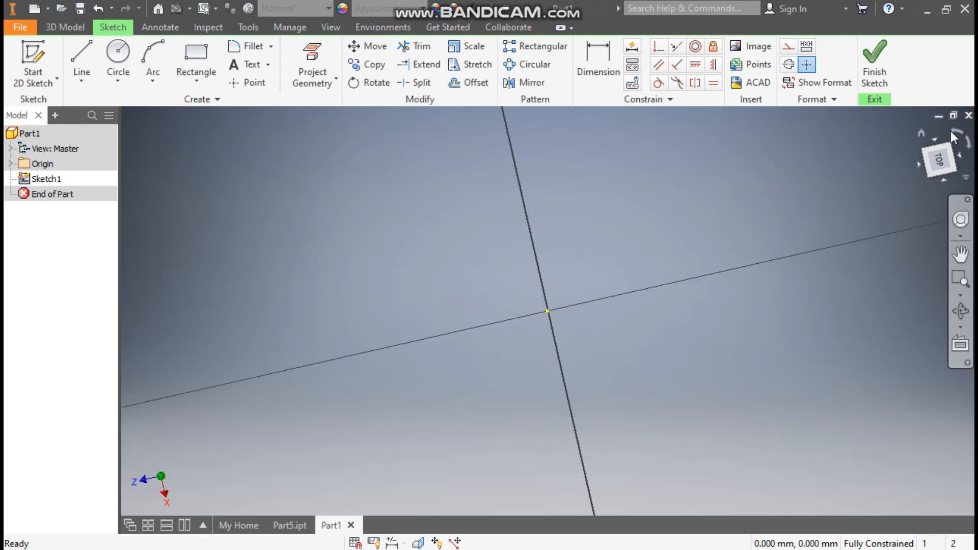
Sketch a two-point center rectangle about 433 mm wide, centred on the origin
click(197, 81)
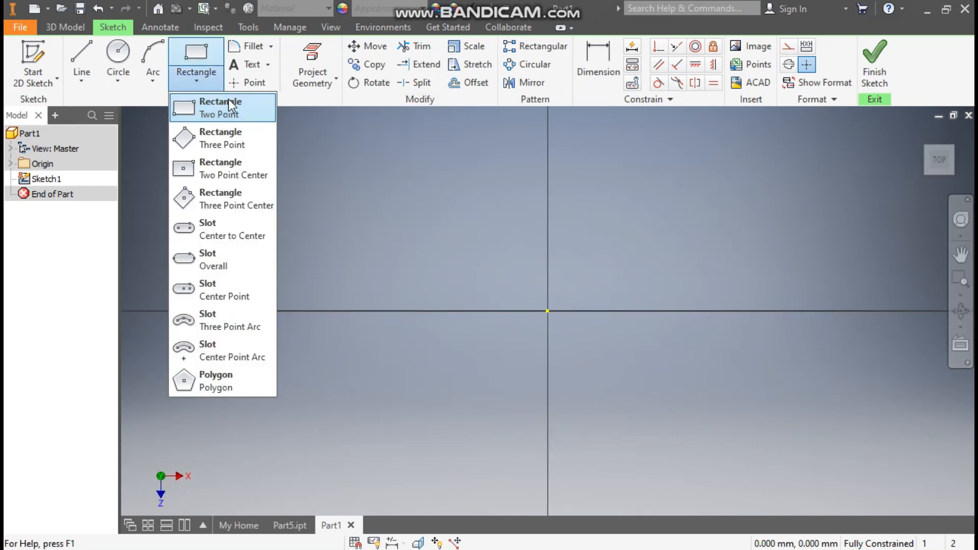
click(228, 169)
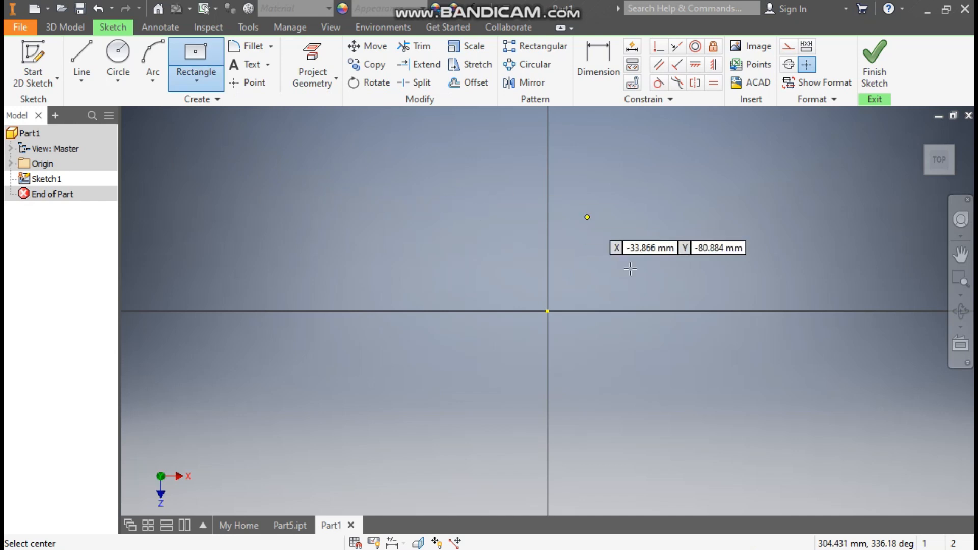
click(548, 311)
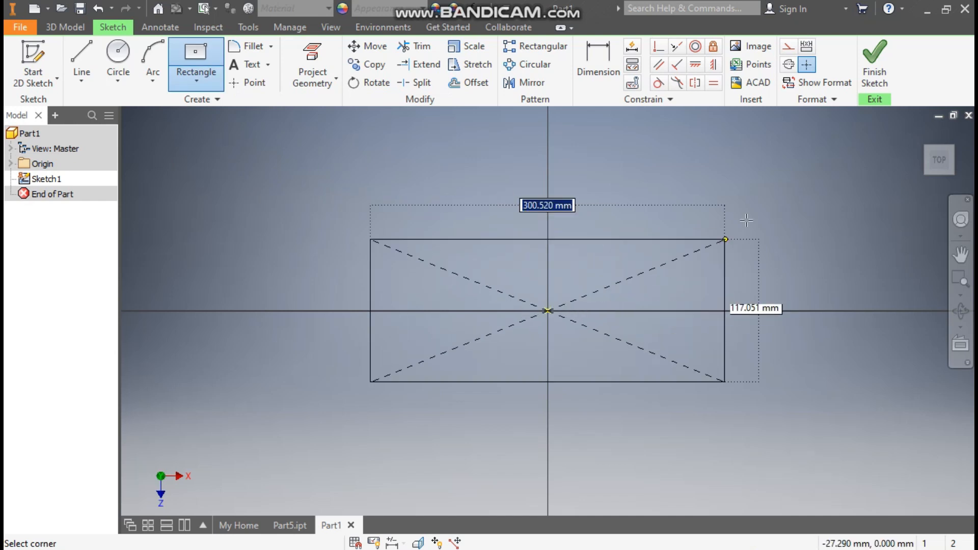
click(798, 233)
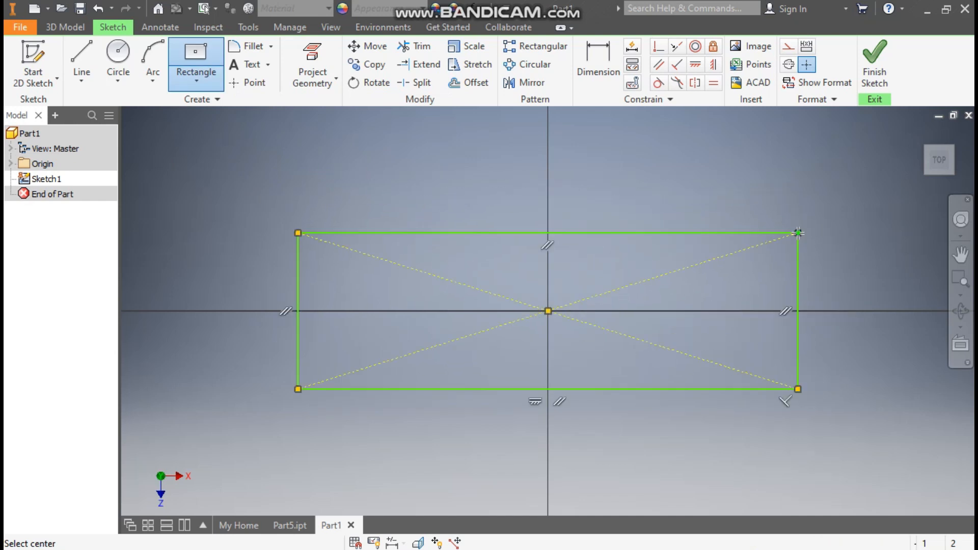
Dimension the rectangle to 95 mm wide and 40 mm high
click(598, 63)
click(599, 233)
click(592, 190)
text(95)
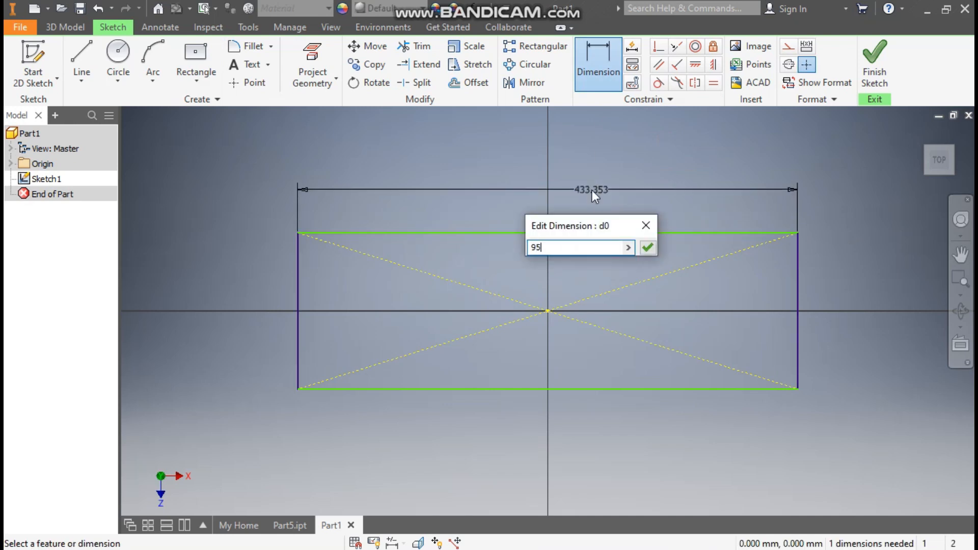
key(Return)
click(582, 233)
click(615, 238)
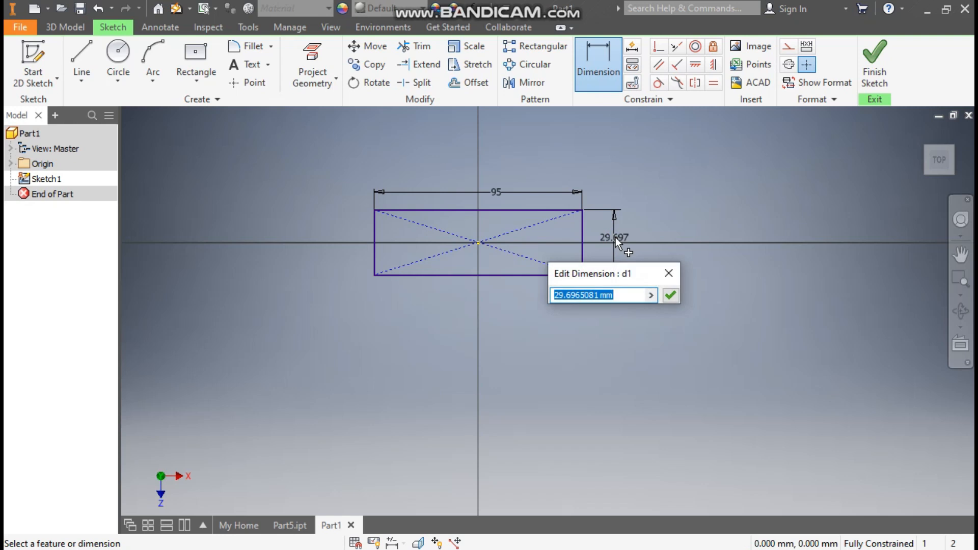
text(40)
key(Return)
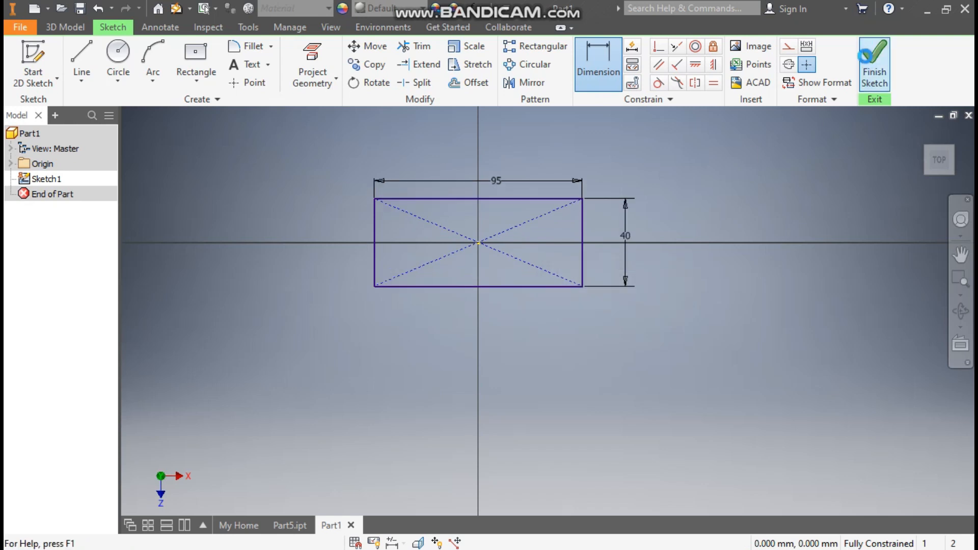
Finish the sketch and extrude the rectangle 30 mm upward into a solid block
click(874, 61)
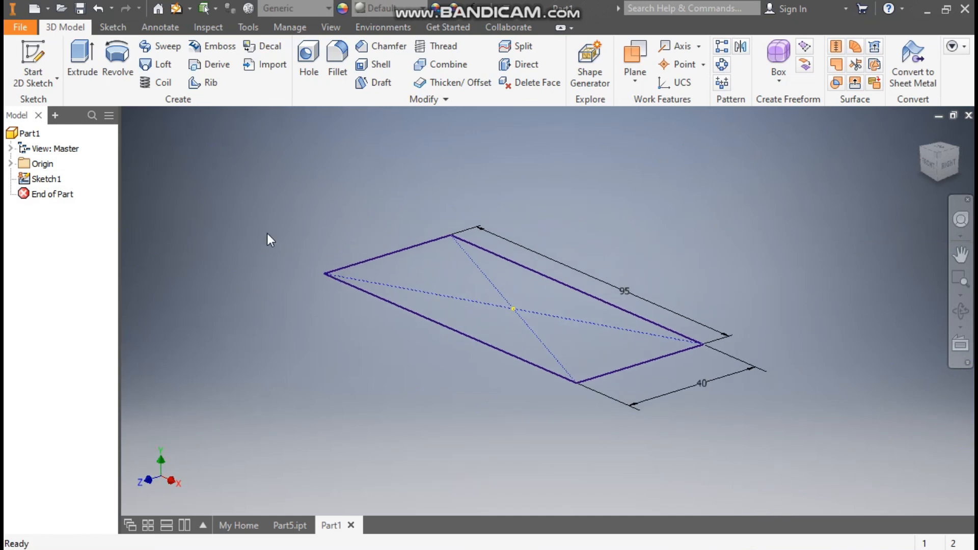
click(82, 58)
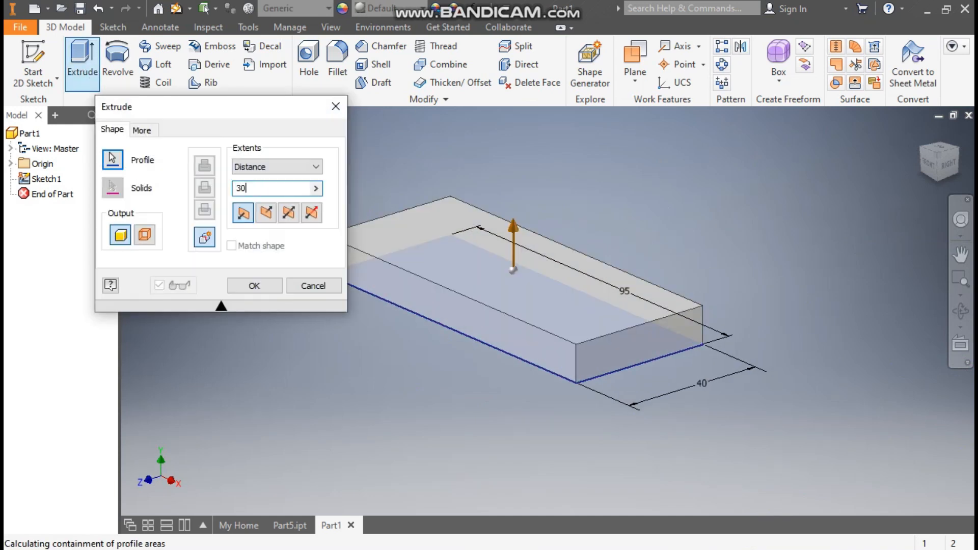
key(Return)
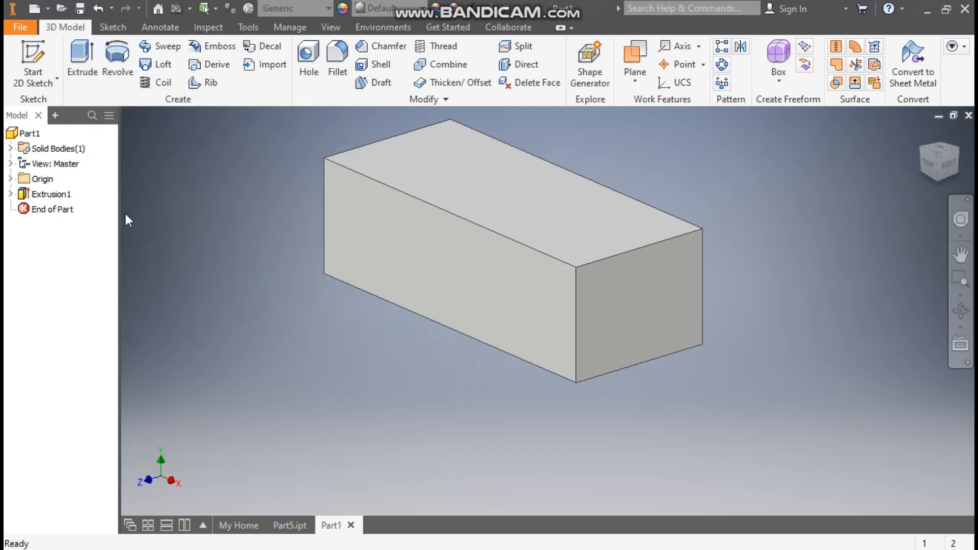
Start a new sketch on the origin's XY plane
click(10, 179)
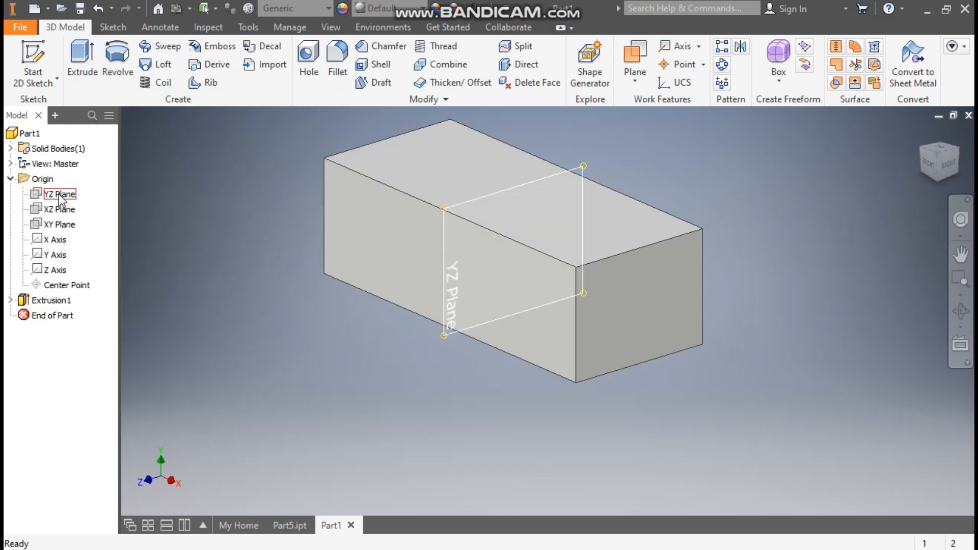
click(58, 225)
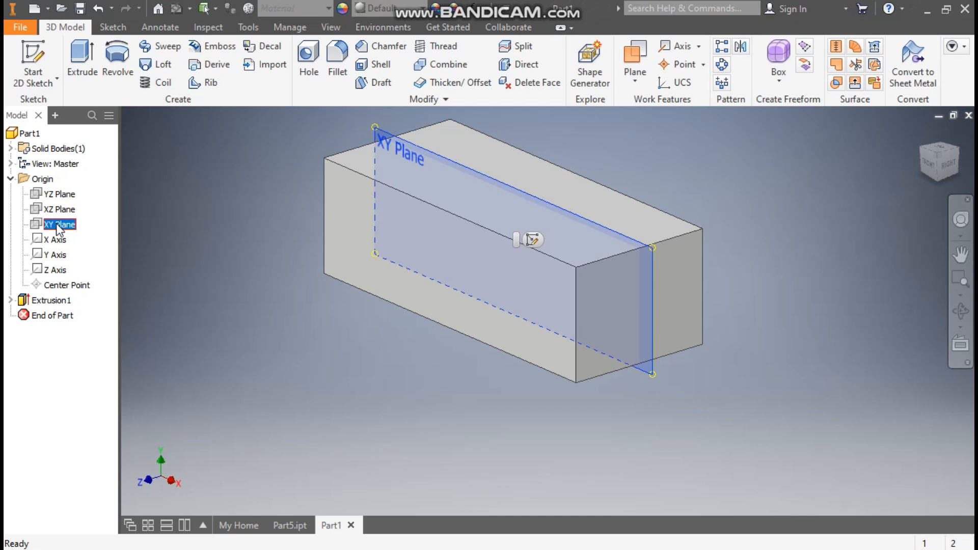
click(530, 239)
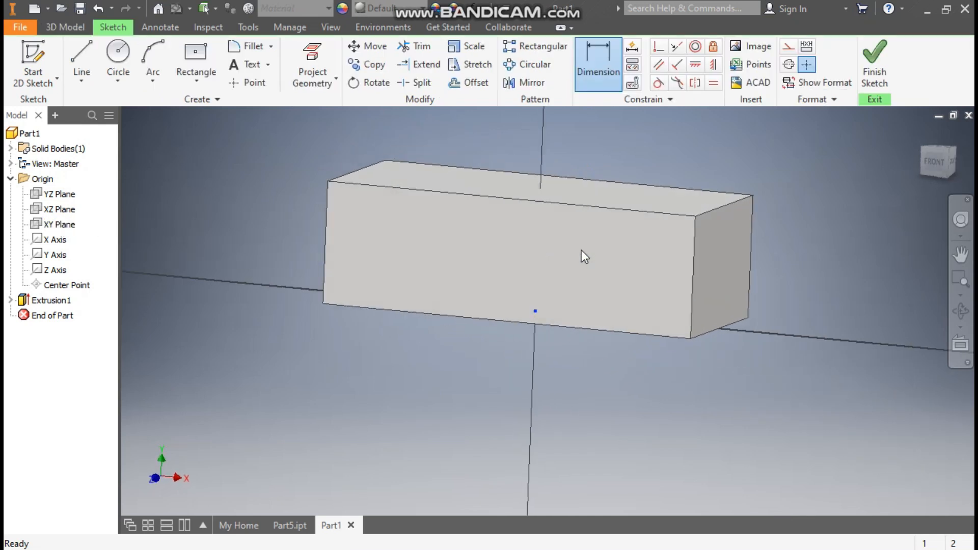
Draw two concentric circles with diameters of 60 mm and 25 mm in the empty space to the right of the block
key(F2)
drag(684, 350, 631, 371)
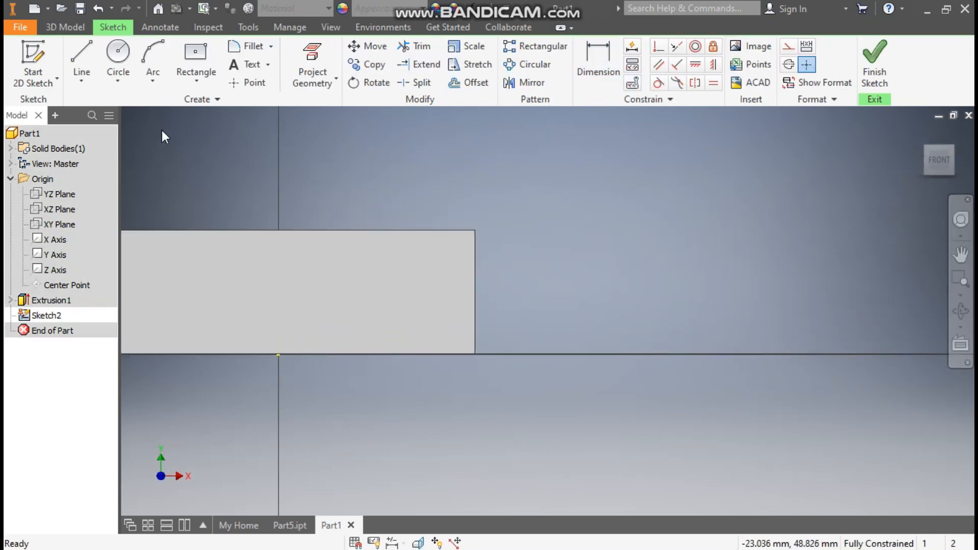
click(120, 52)
click(736, 245)
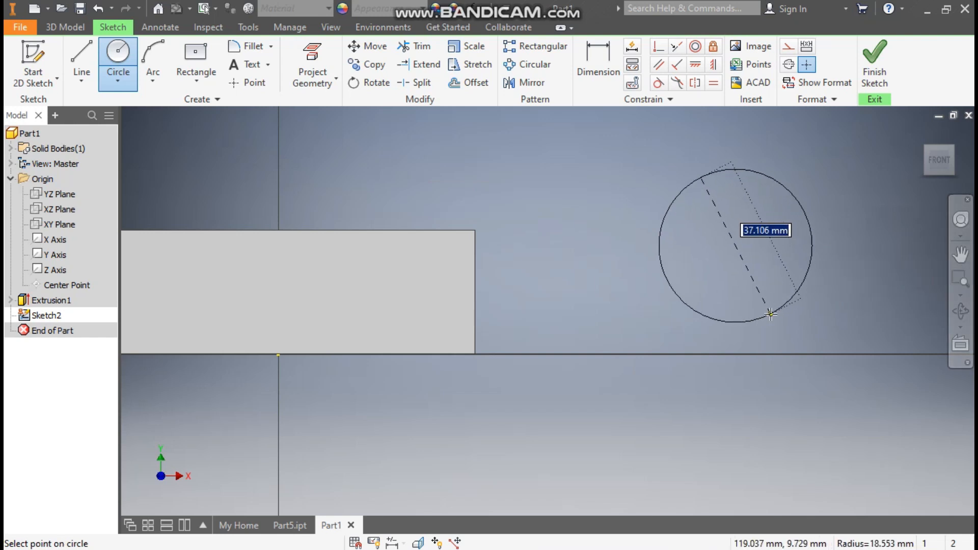
text(60)
key(Return)
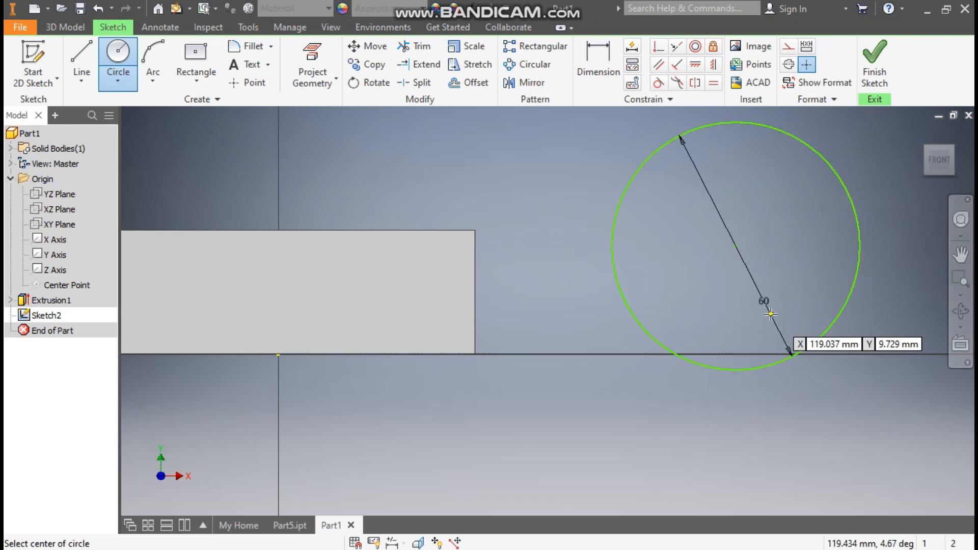
click(736, 245)
text(25)
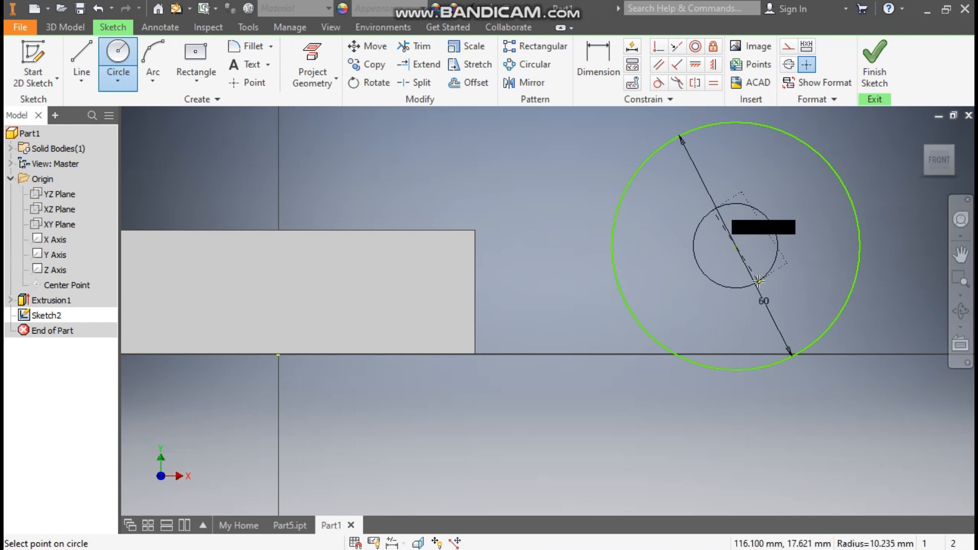
key(Return)
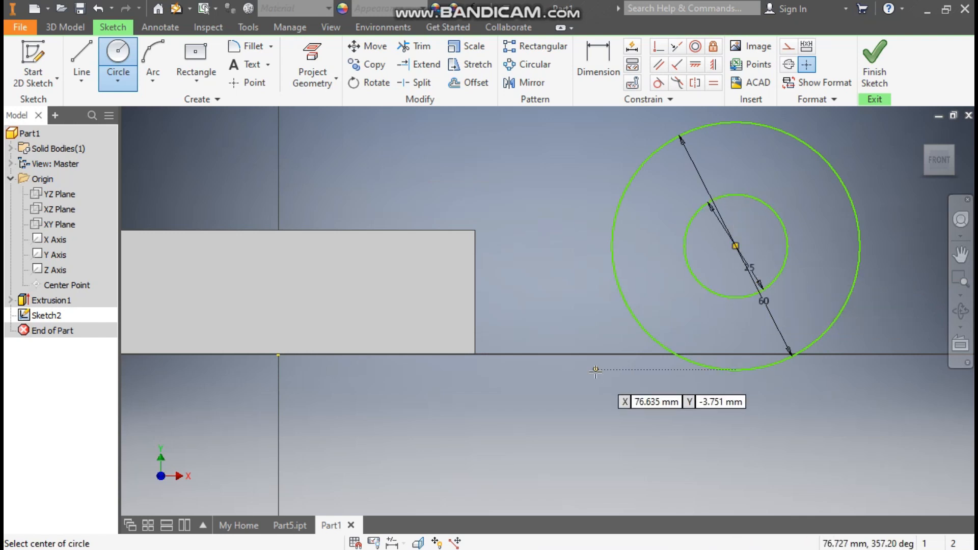
key(Escape)
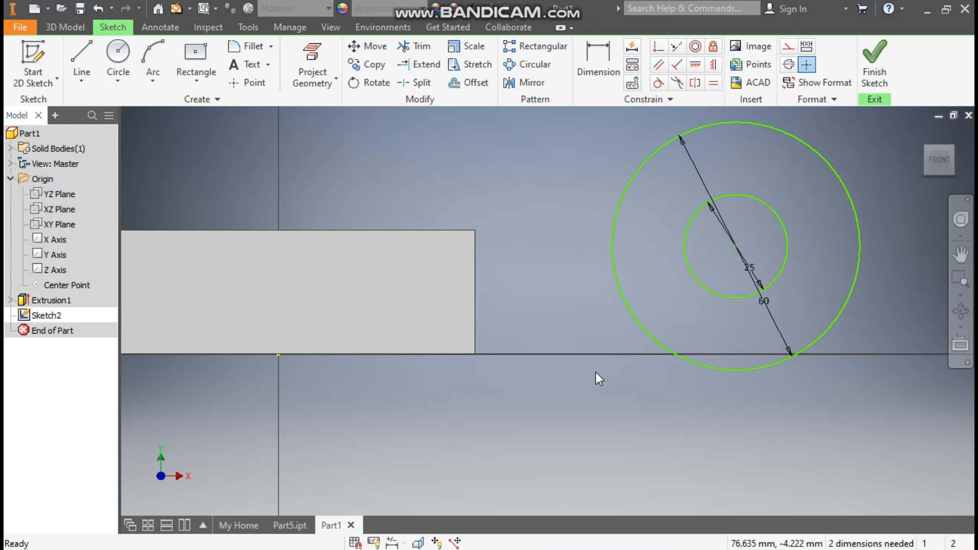
Move the circles slightly upward and constrain their centre horizontally to the block's upper right corner
drag(734, 245, 736, 219)
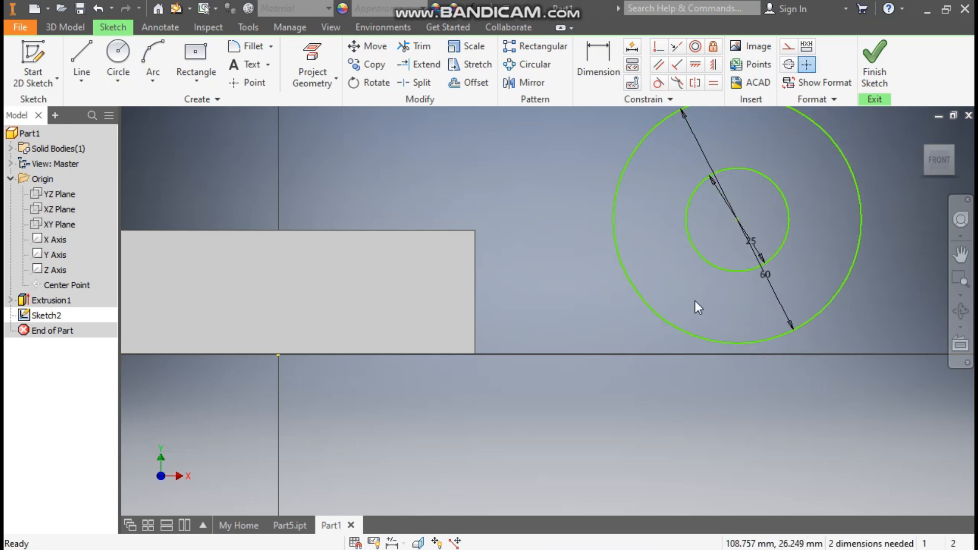
click(695, 66)
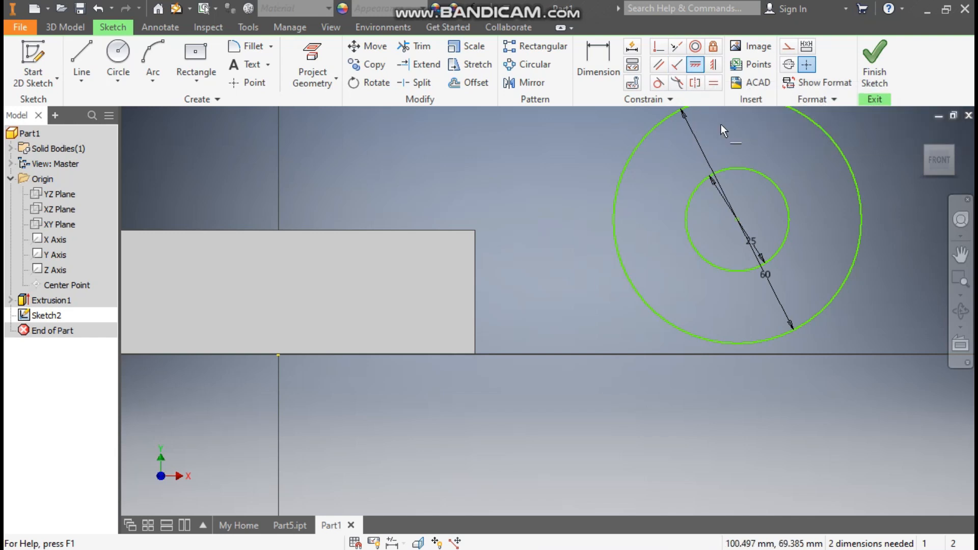
click(737, 219)
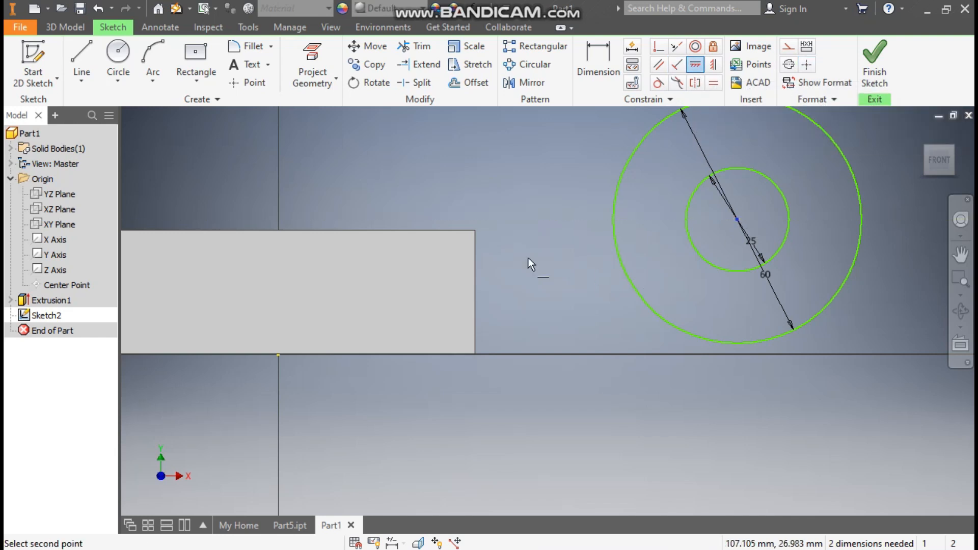
click(478, 231)
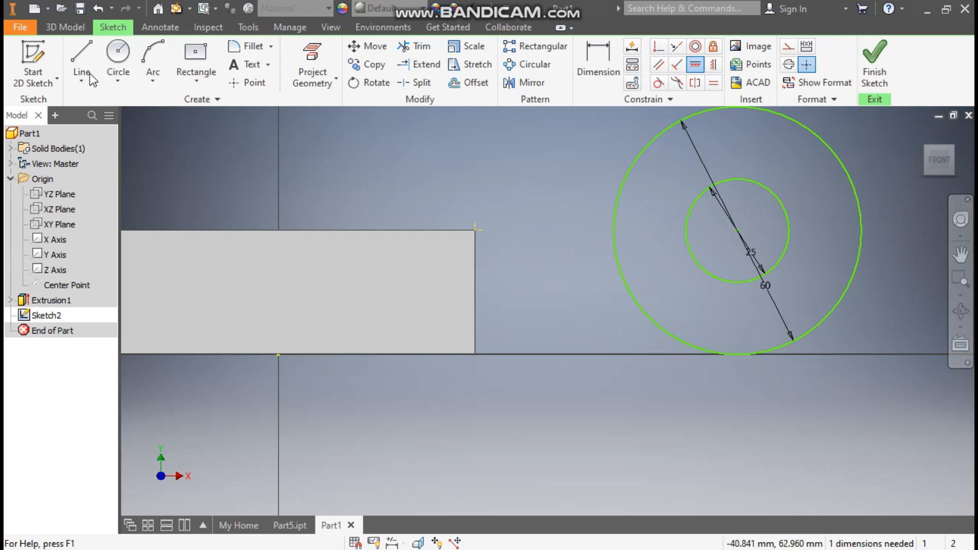
Draw horizontal lines from the block's upper and lower right corners to the outer circle, the lower one ending tangent at its lowest point
click(76, 54)
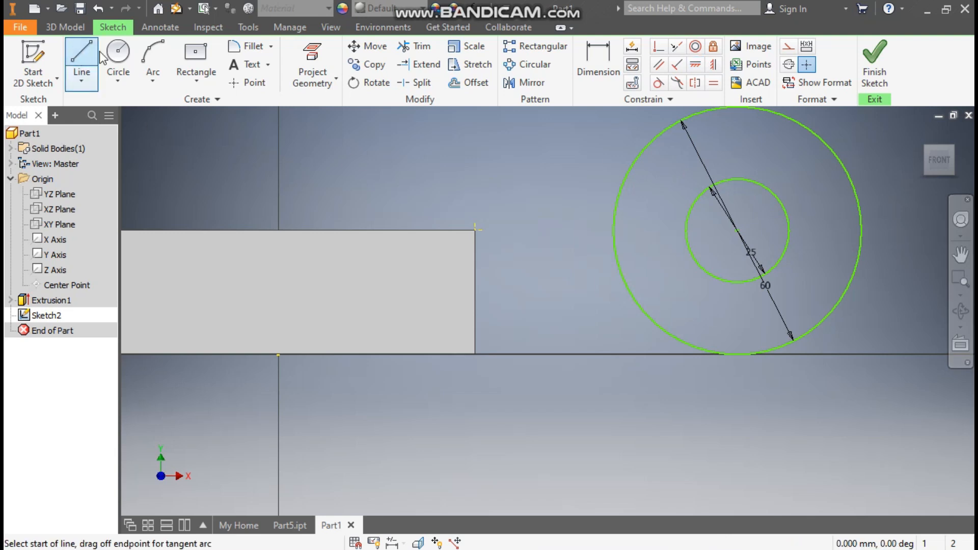
click(475, 229)
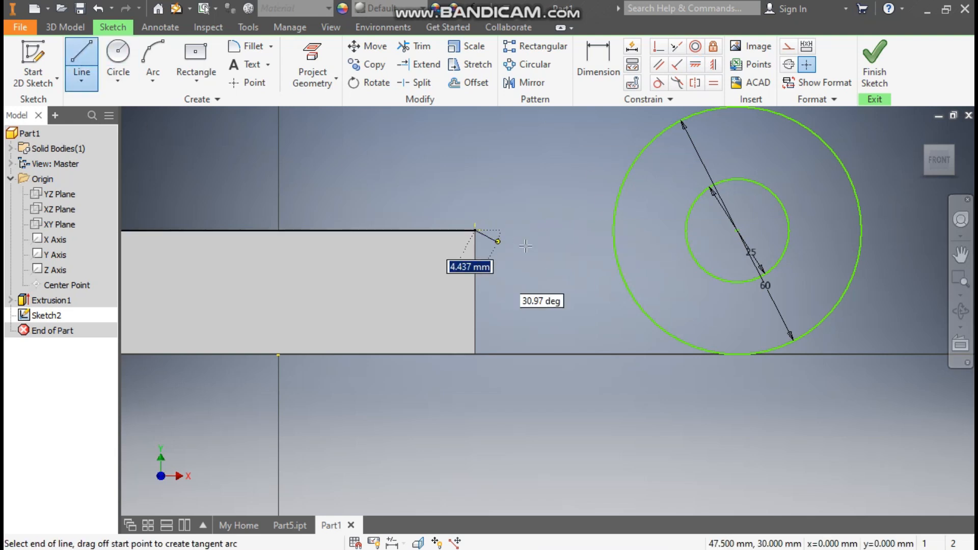
double_click(613, 230)
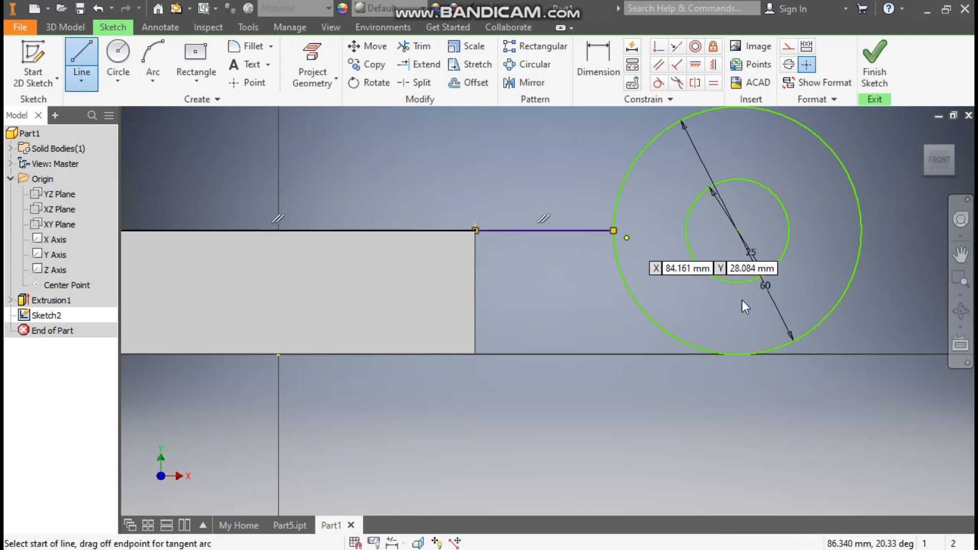
click(474, 354)
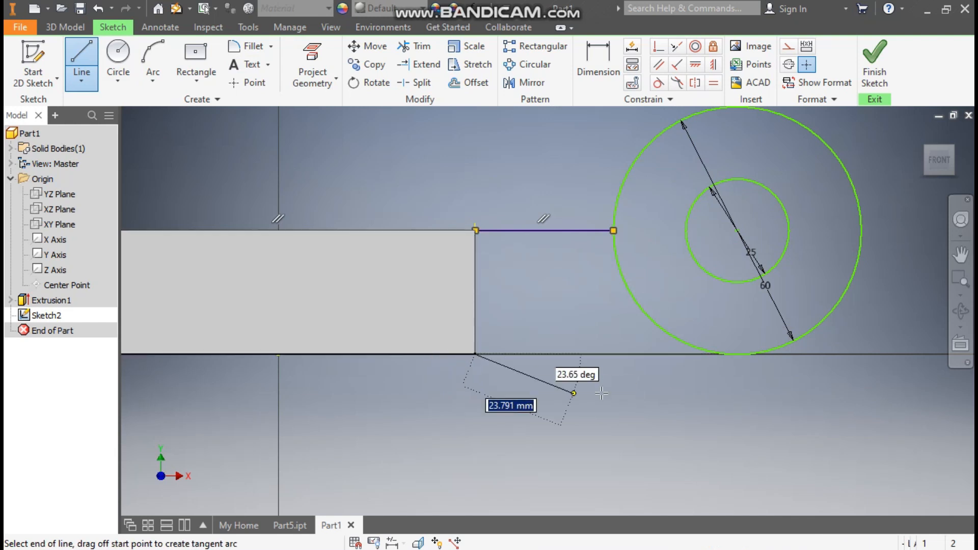
double_click(737, 354)
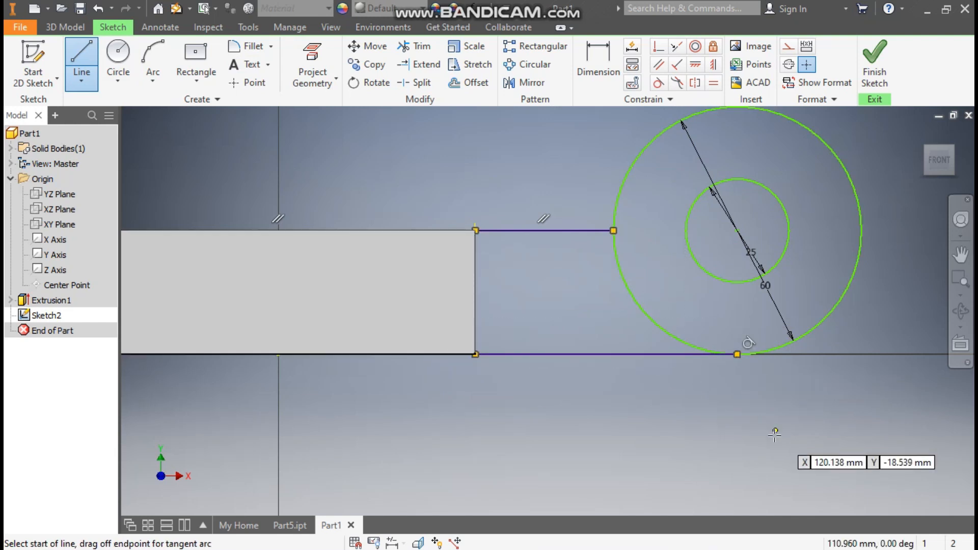
Dimension the horizontal distance from the block's far left edge to the circles' centre as 140 mm
key(d)
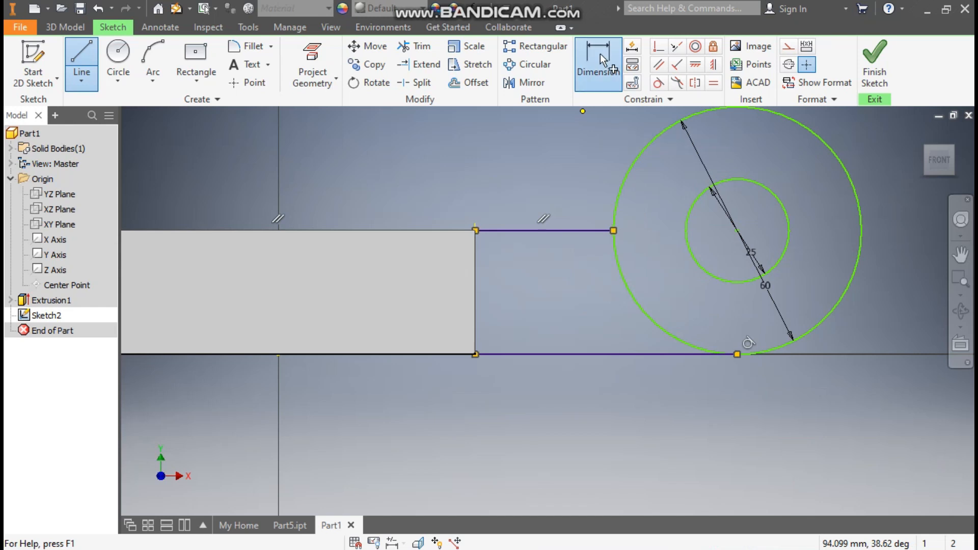
scroll(518, 191, up, 1)
middle_drag(518, 191, 604, 242)
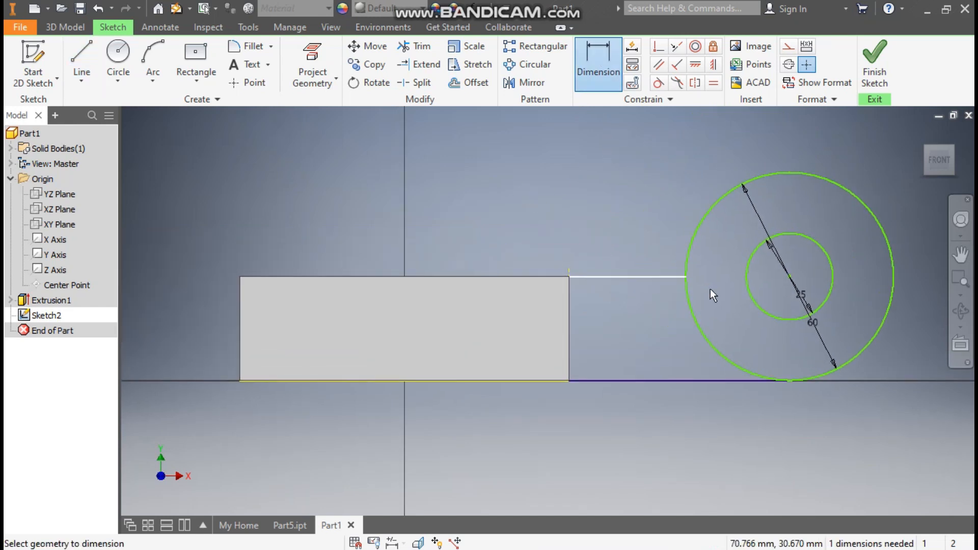
scroll(755, 278, up, 3)
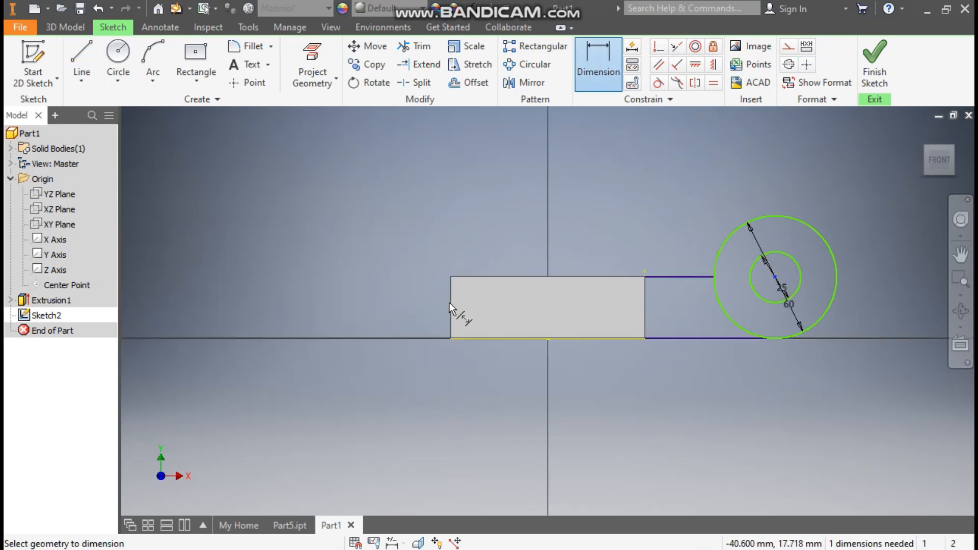
click(451, 307)
click(775, 277)
click(649, 411)
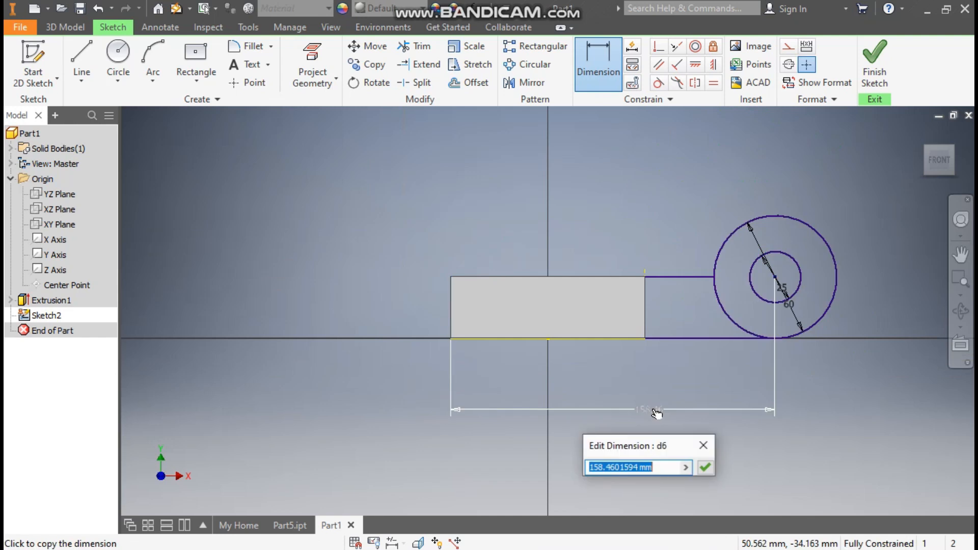
text(140)
key(Return)
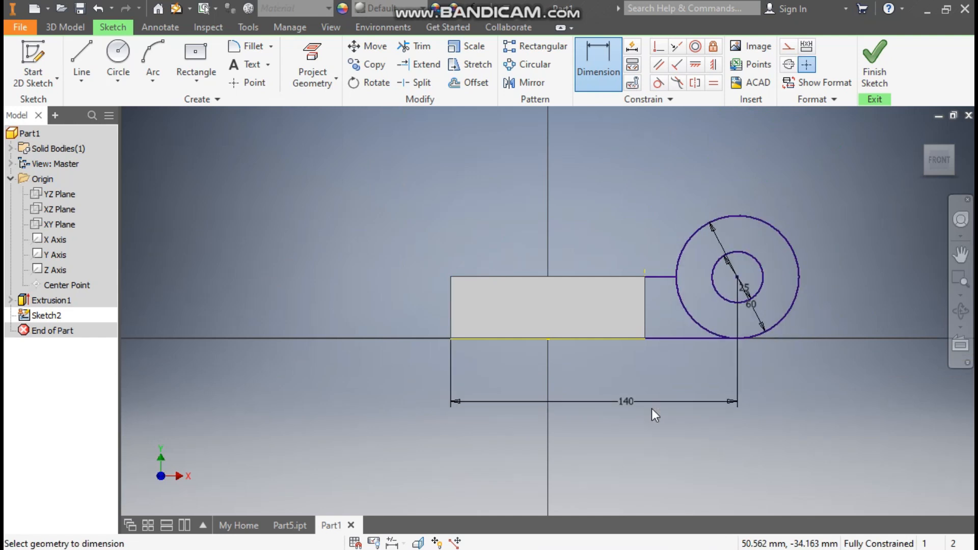
key(Escape)
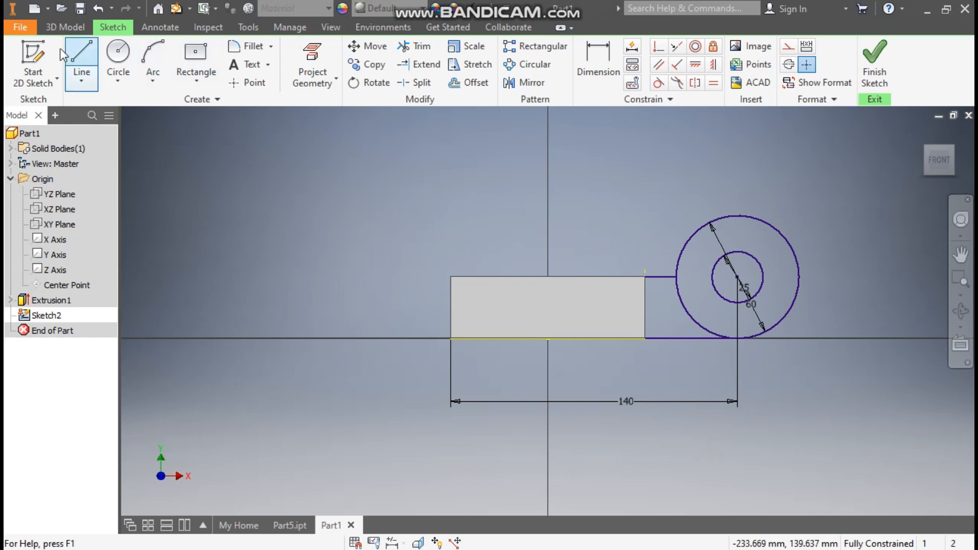
Draw a vertical line along the block's right edge, closing the connecting profile between the two horizontal lines
click(86, 62)
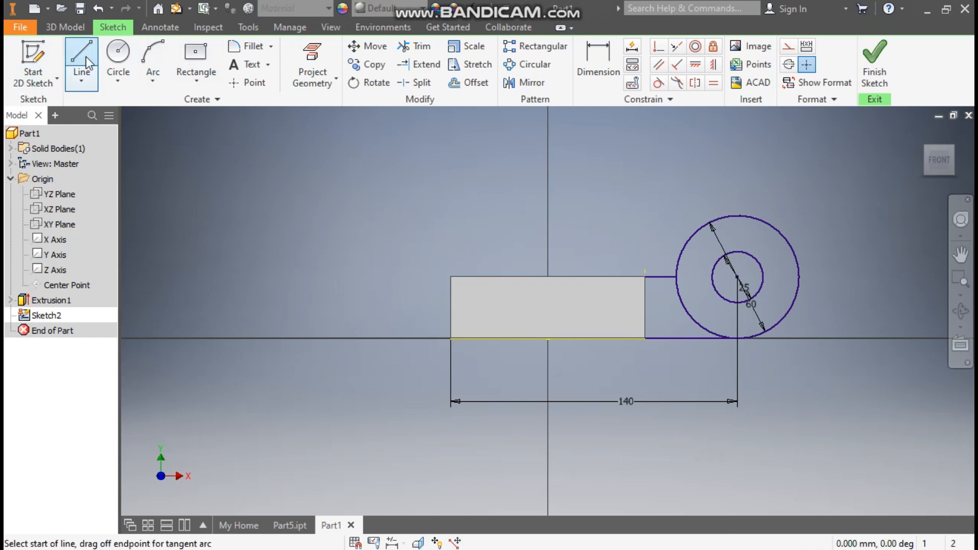
click(644, 276)
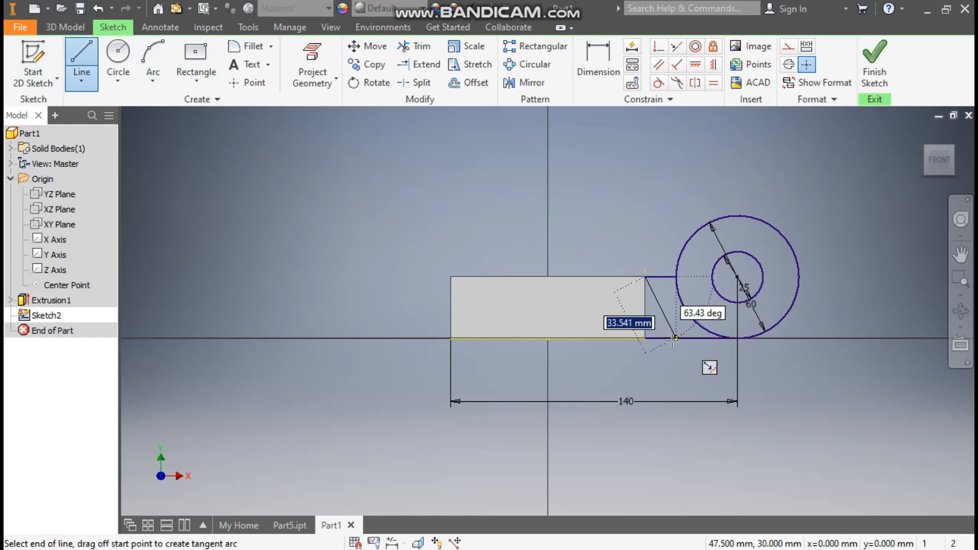
double_click(644, 339)
key(Escape)
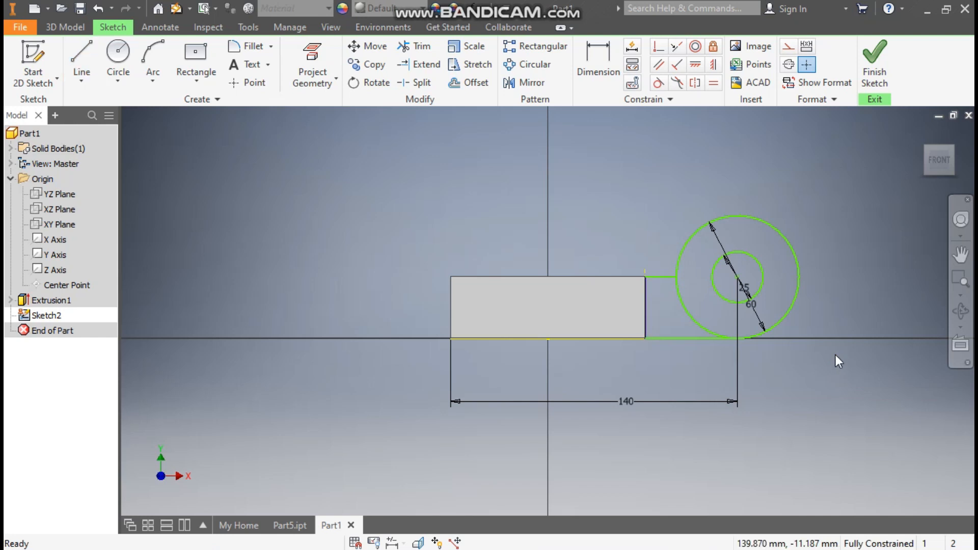
drag(742, 279, 784, 262)
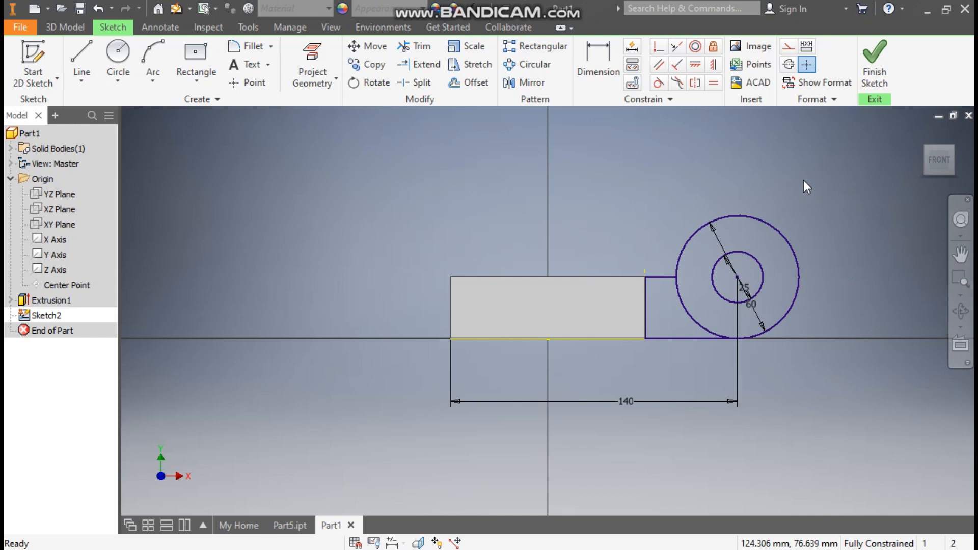
Extrude the ring and the connecting web profile symmetrically by 15 mm, leaving out the 25 mm inner circle
key(F6)
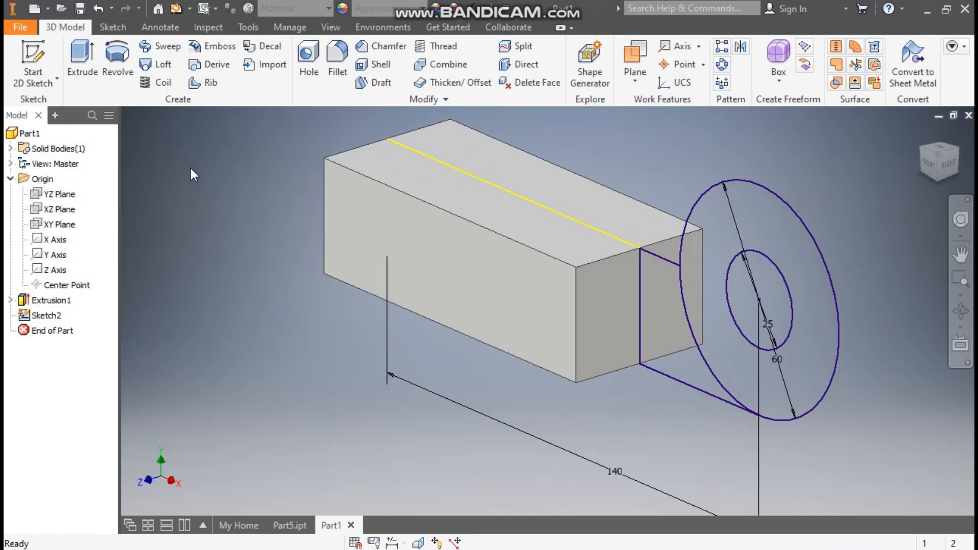
click(84, 56)
click(732, 204)
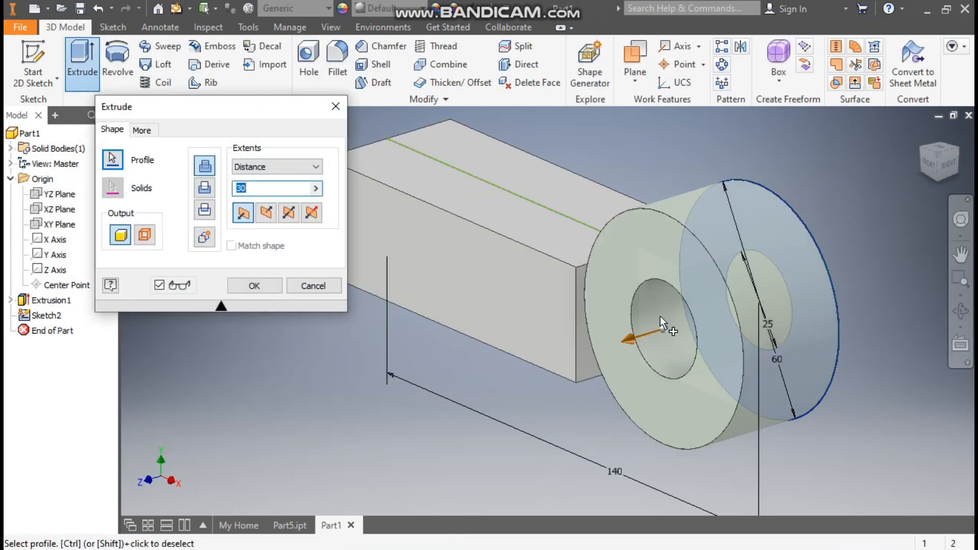
click(658, 294)
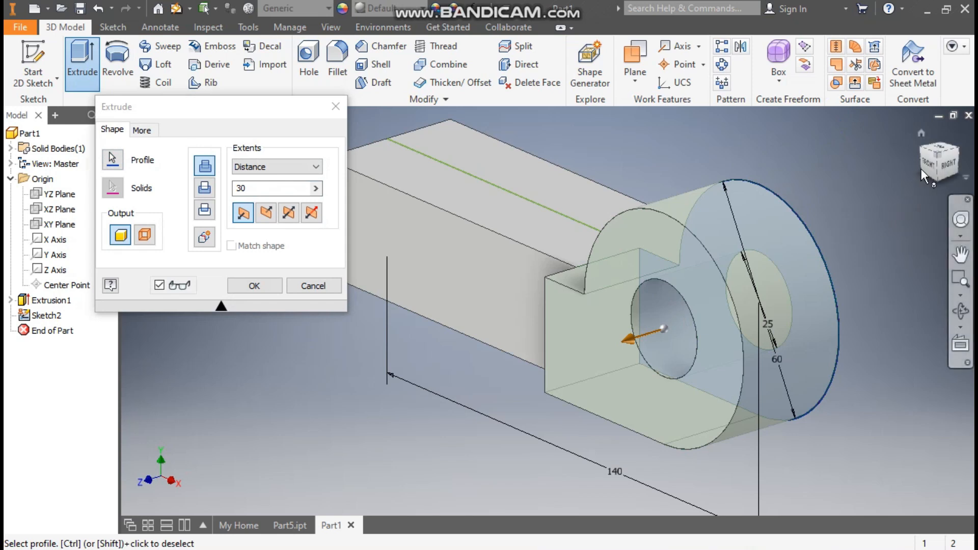
click(288, 214)
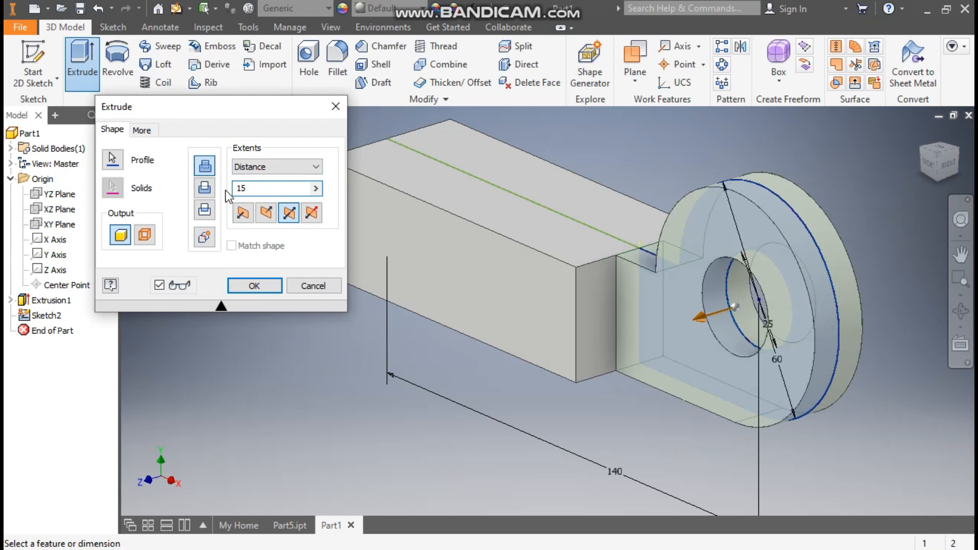
click(255, 286)
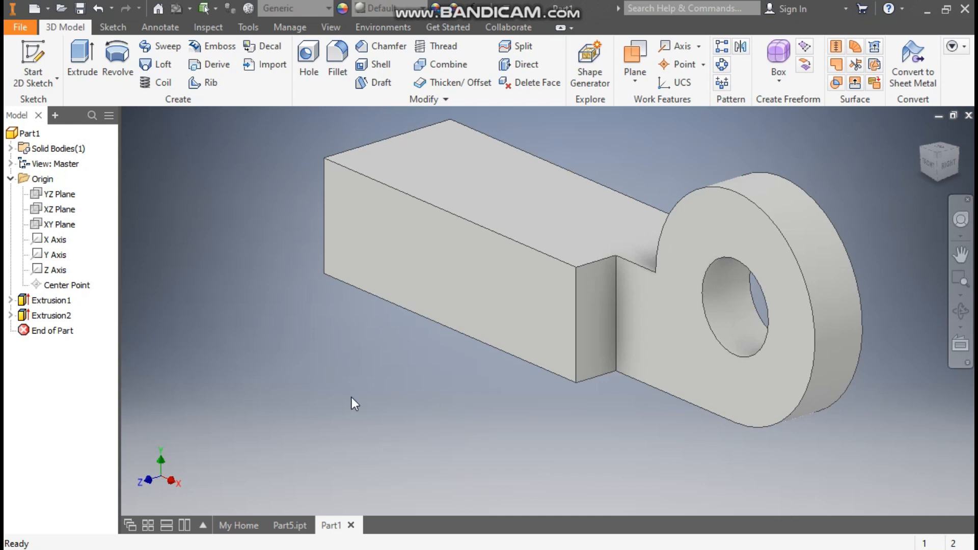
Start a new sketch on the block's top face
click(420, 176)
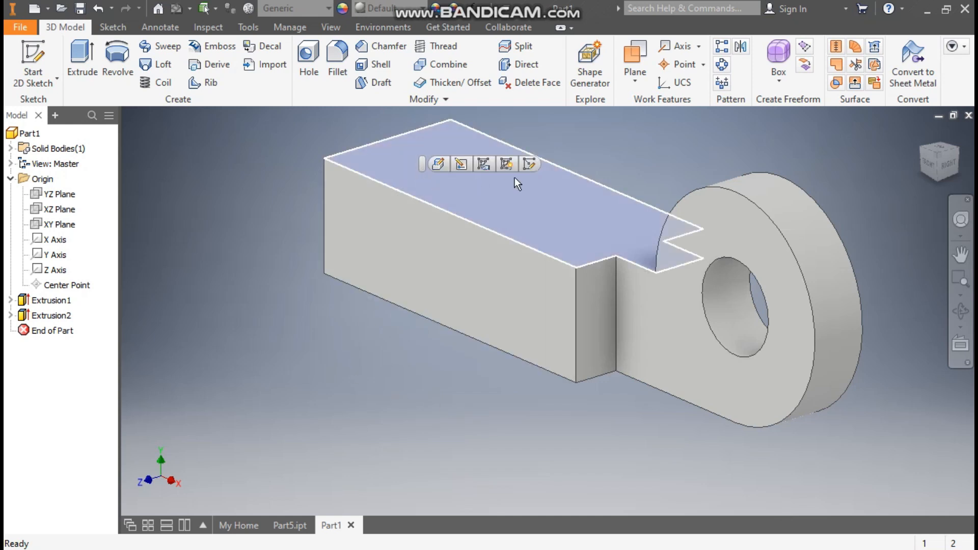
key(s)
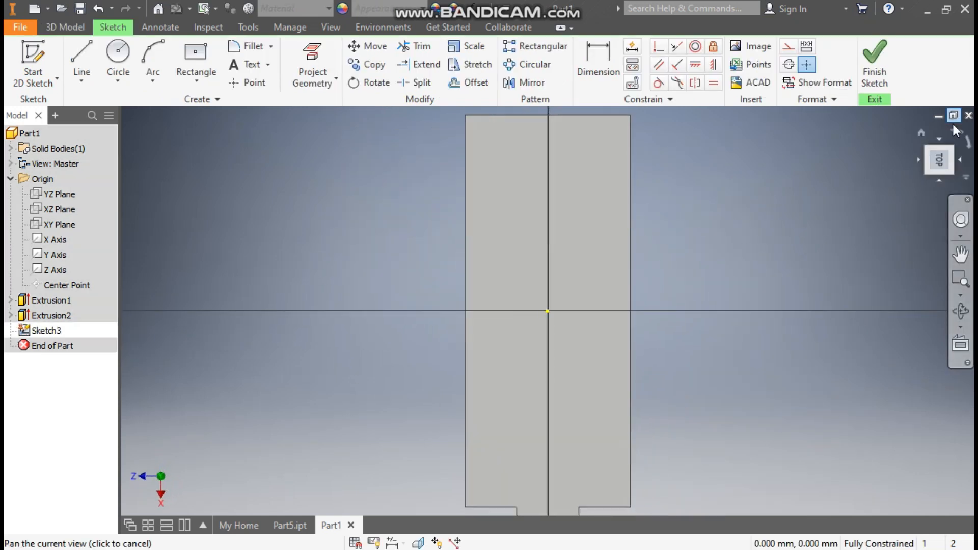
click(956, 137)
scroll(423, 299, up, 2)
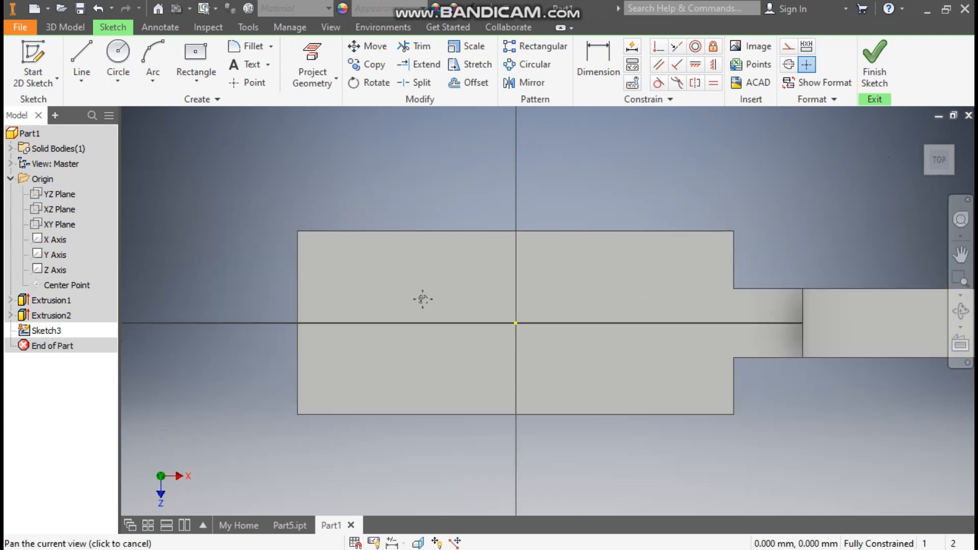
Draw a two-point rectangle about 82 mm tall across the block's left part and make its upper left corner coincident with the block's left edge
click(191, 80)
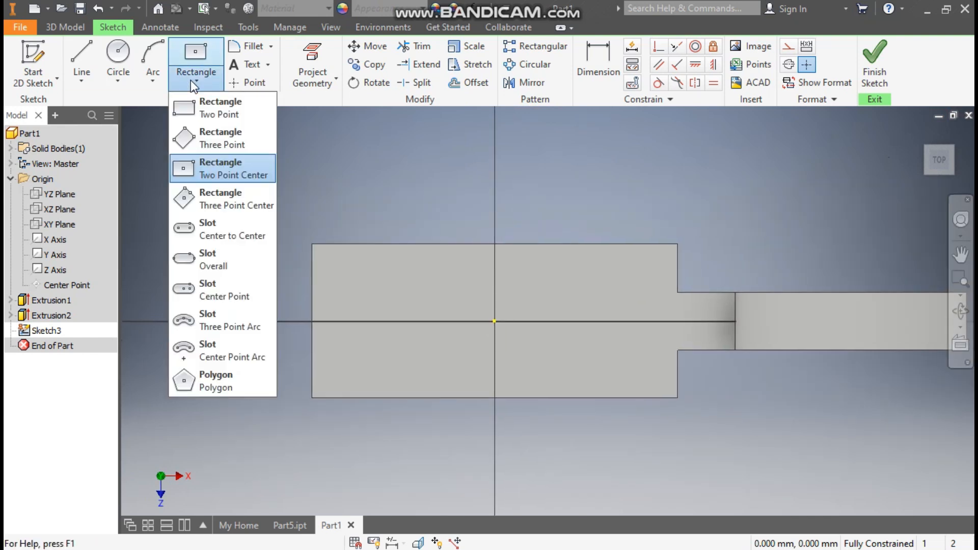
click(204, 114)
click(446, 146)
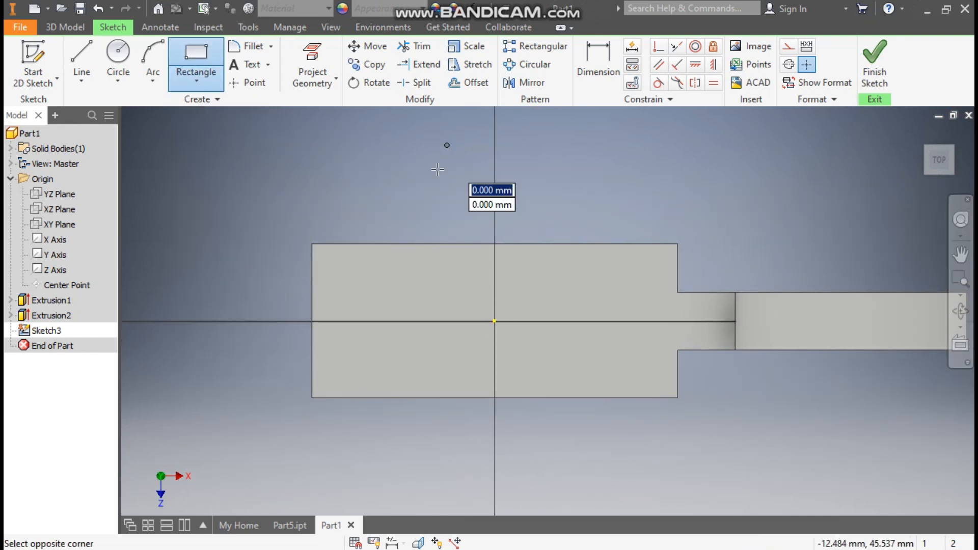
click(327, 462)
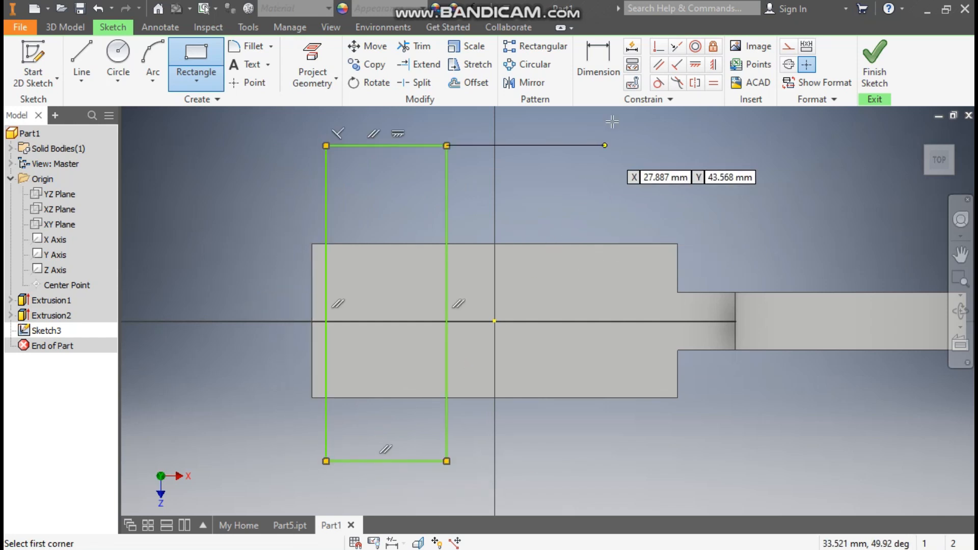
click(658, 49)
click(310, 294)
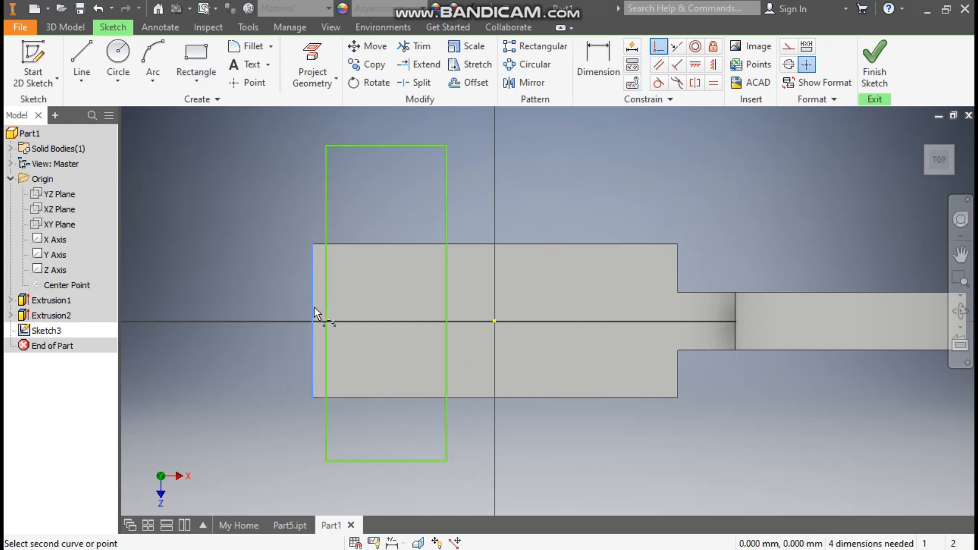
click(326, 145)
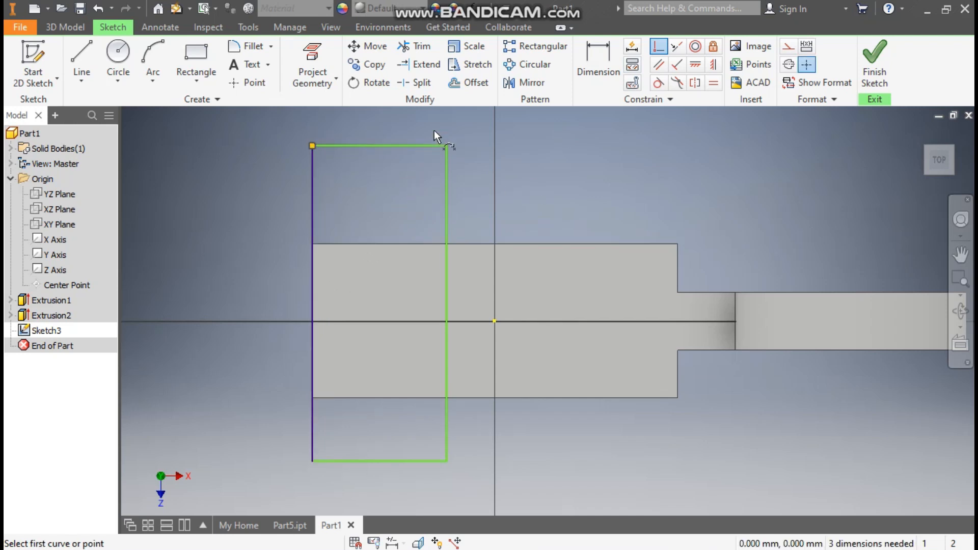
Dimension the rectangle 50 mm wide and 90 mm tall
click(610, 68)
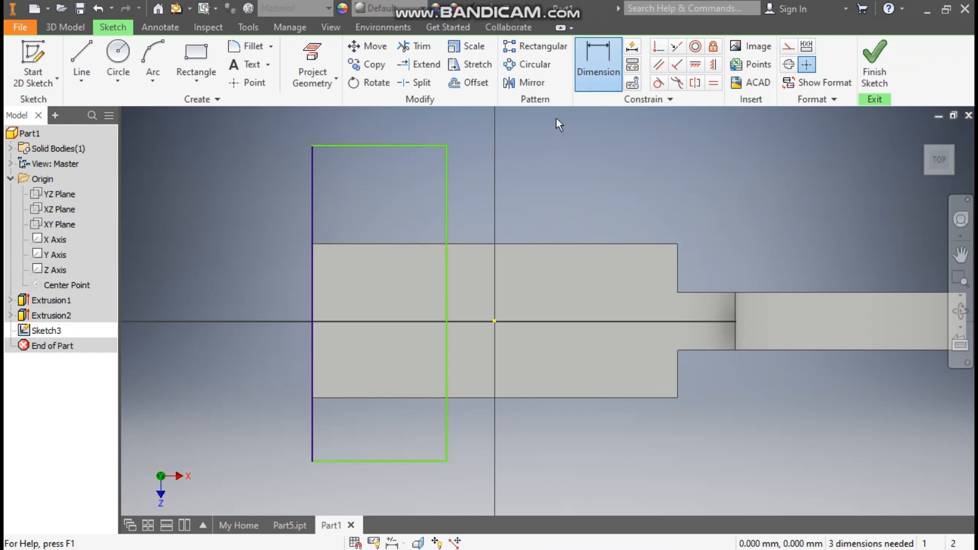
click(399, 192)
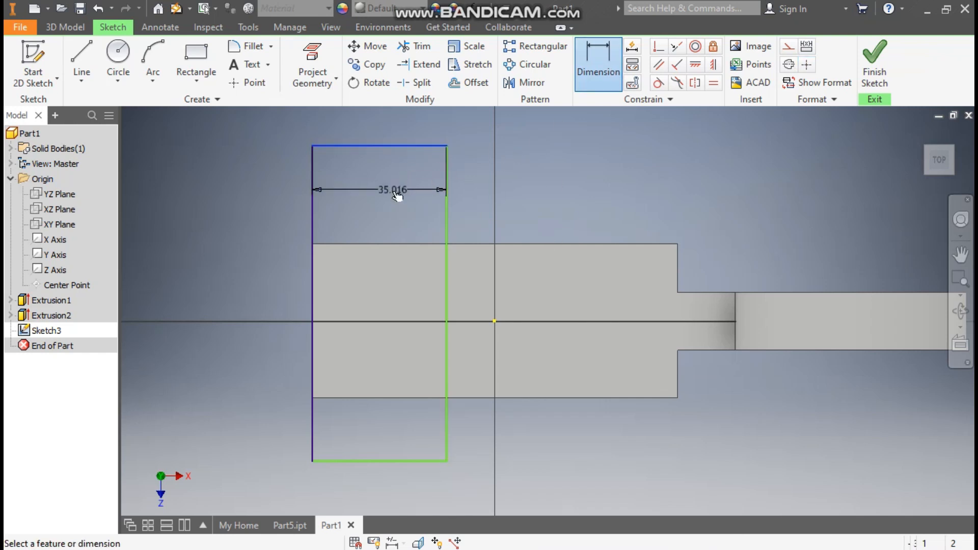
text(50)
key(Return)
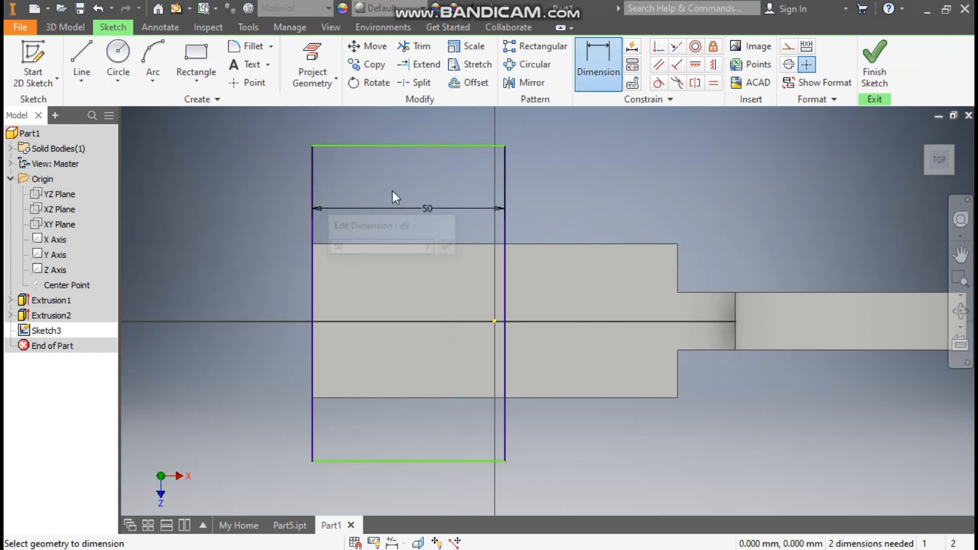
click(504, 192)
click(577, 214)
text(9)
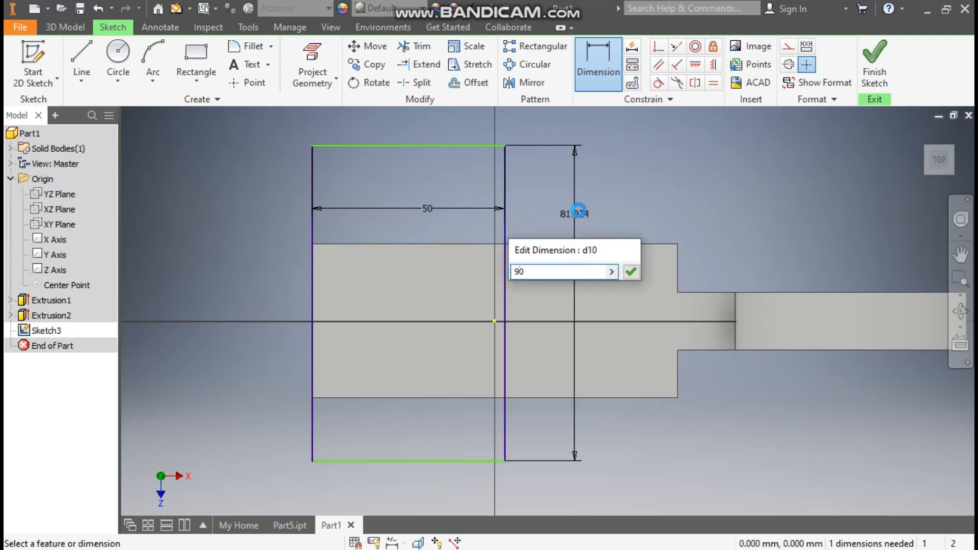
text(0)
key(Return)
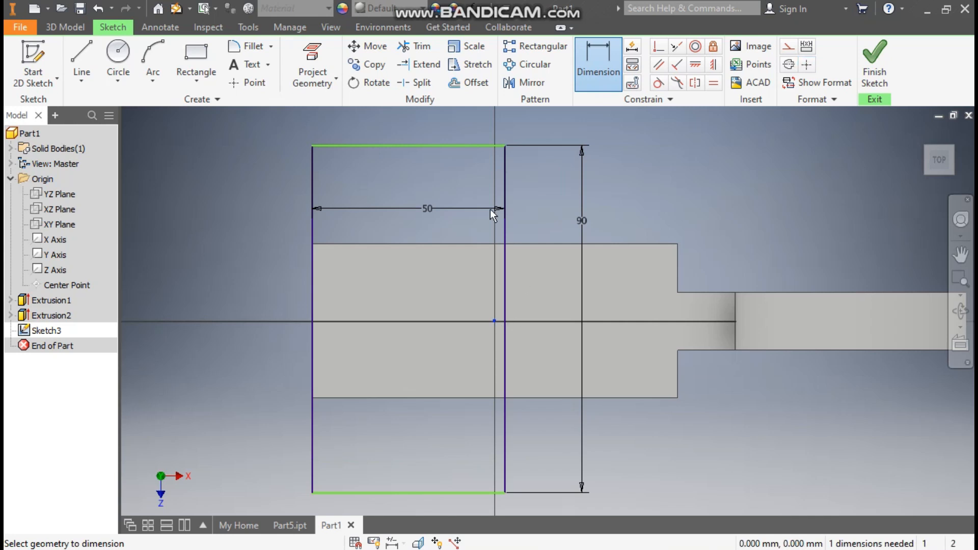
Set the vertical distance from the rectangle's upper edge to the sketch origin to 45 mm
click(423, 146)
click(494, 320)
click(246, 255)
text(45)
key(Return)
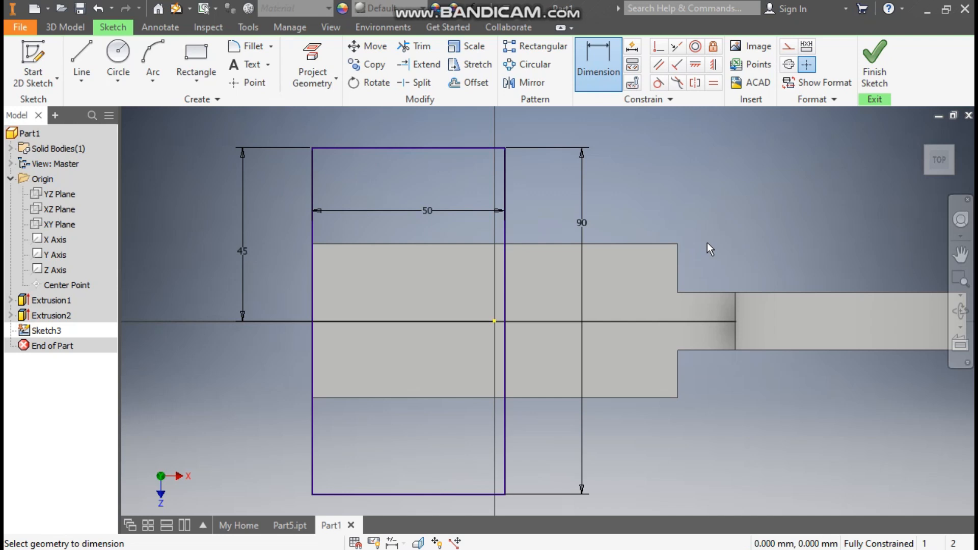
Finish the sketch and extrude the 50 × 90 mm rectangle 12 mm upward, joined to the body
click(874, 68)
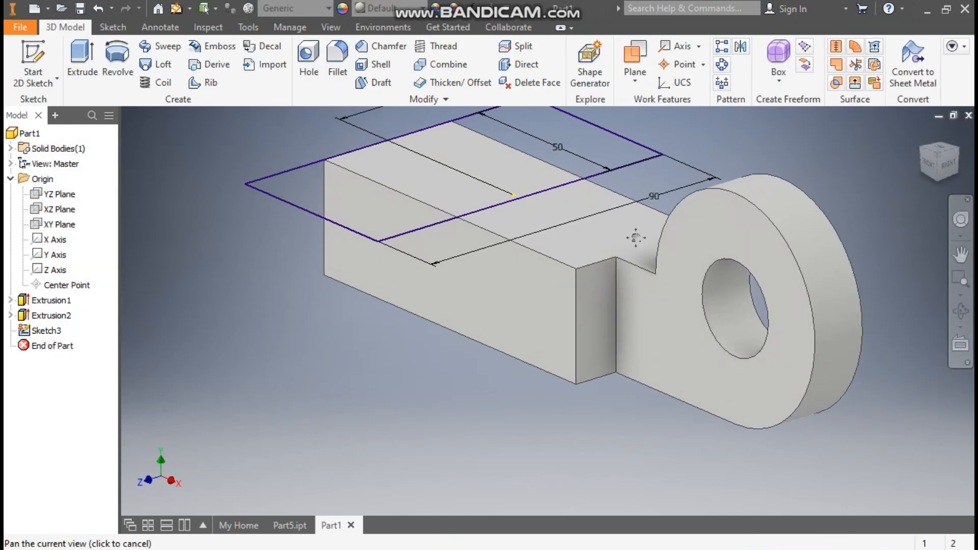
click(75, 55)
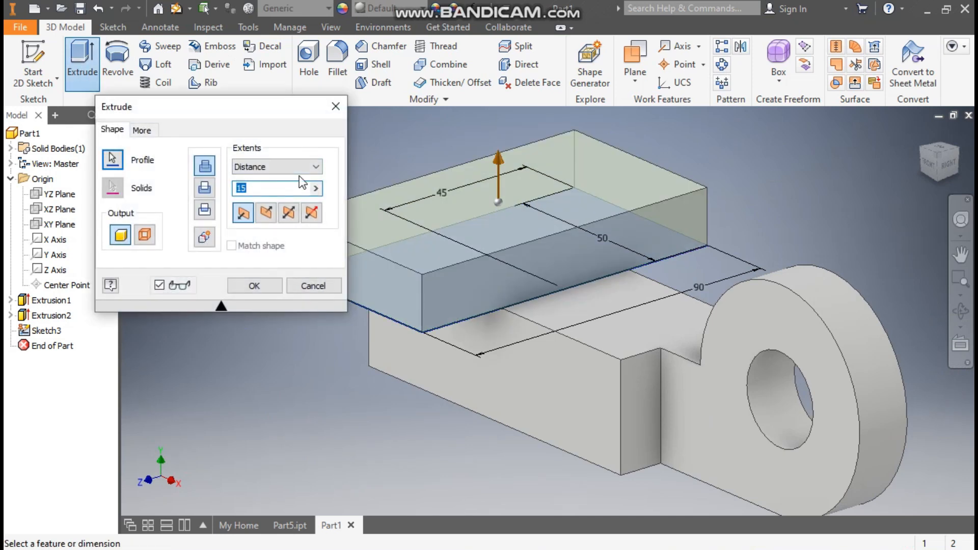
text(12)
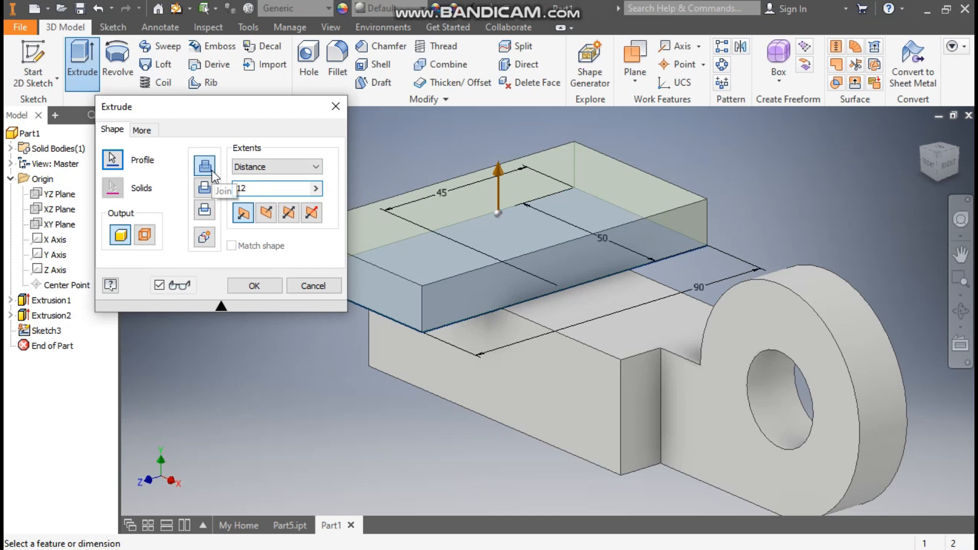
click(259, 289)
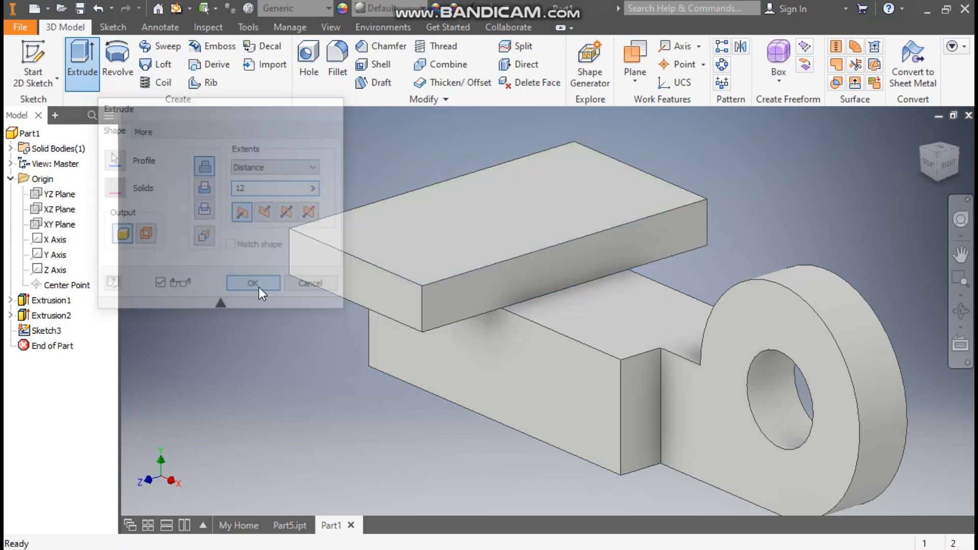
Start a new sketch on the top face of the 12 mm plate
click(421, 237)
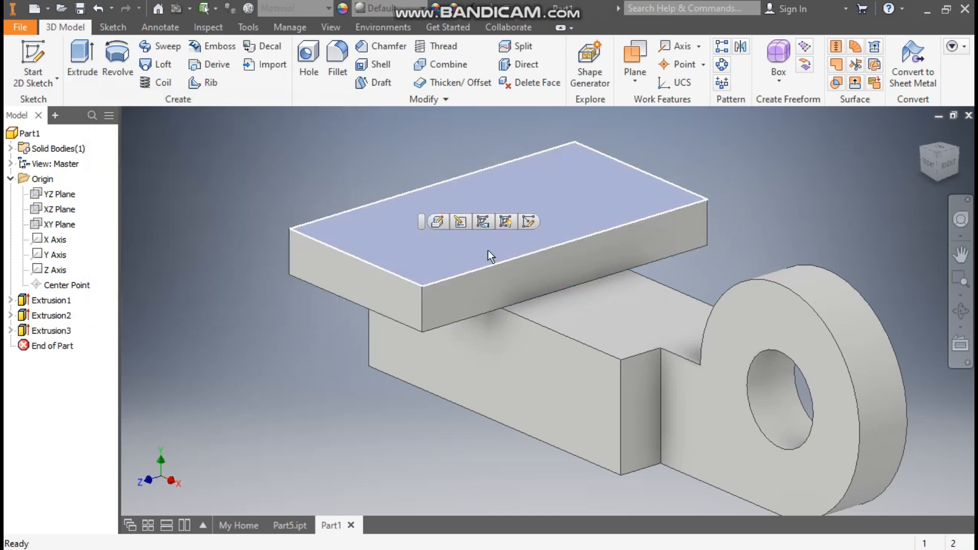
click(526, 225)
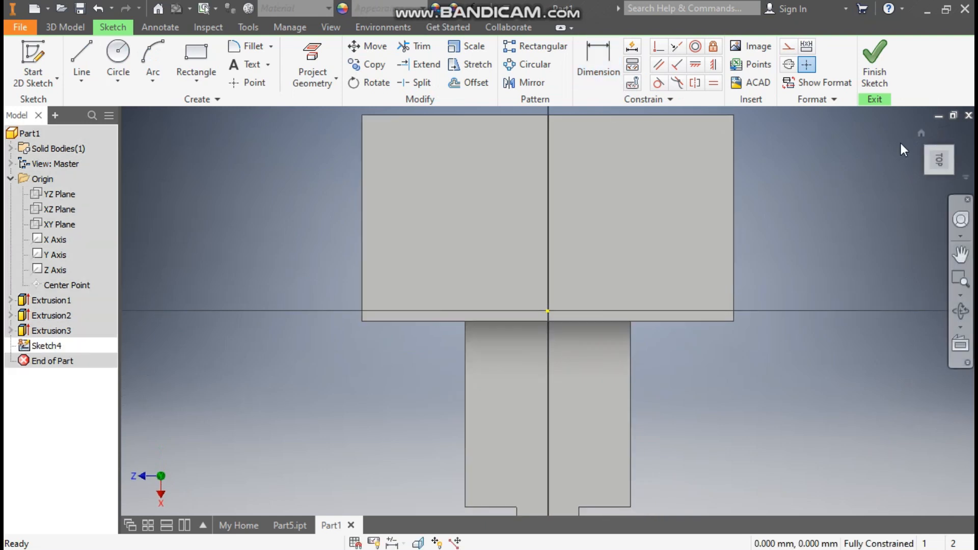
Sketch a vertical center-to-center slot on the plate's top face, straddling the plate's upper edge
click(951, 133)
scroll(441, 322, up, 3)
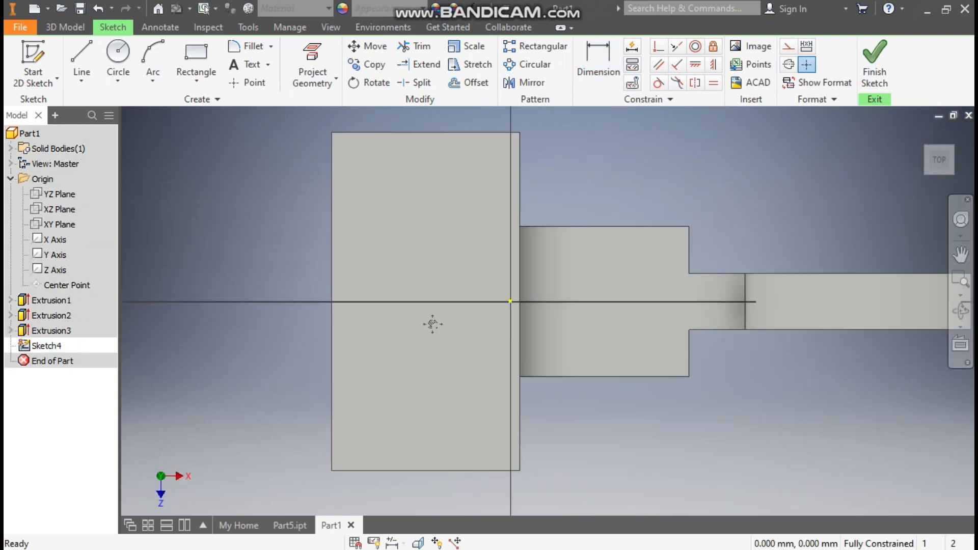
middle_drag(433, 322, 457, 334)
click(201, 75)
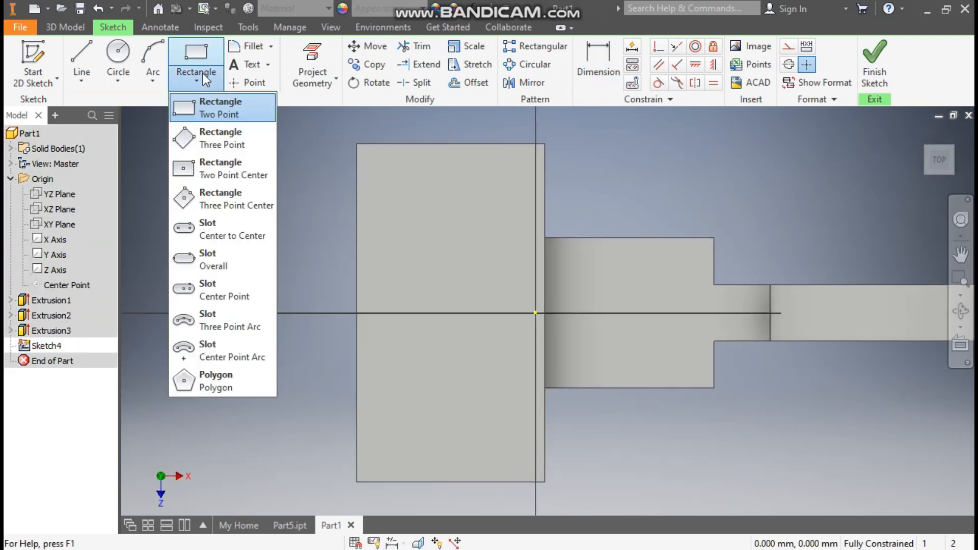
click(221, 230)
middle_drag(451, 194, 449, 229)
click(435, 130)
click(436, 248)
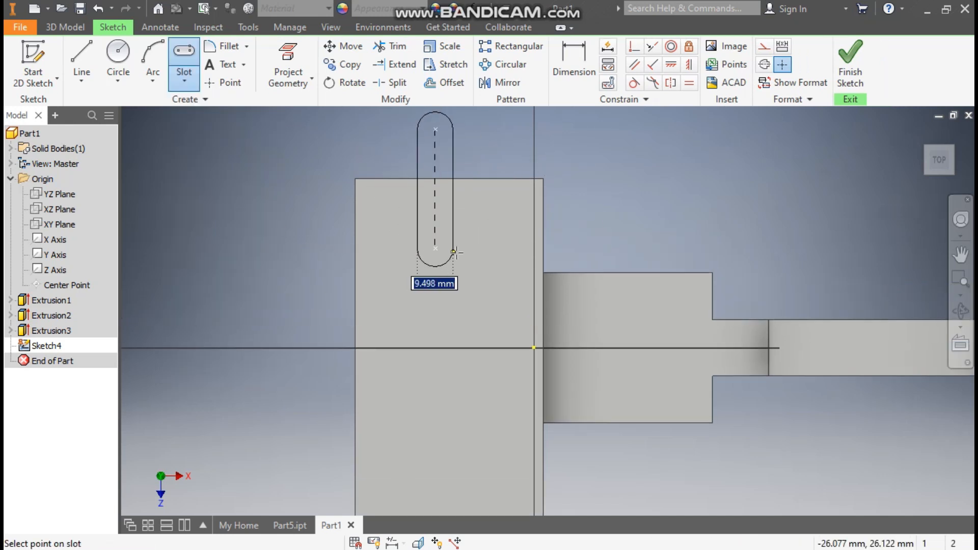
click(458, 253)
Sketch a second vertical center-to-center slot straddling the plate's lower edge, in line with the first slot
scroll(509, 354, down, 3)
middle_drag(509, 354, 499, 302)
scroll(477, 284, up, 1)
click(448, 363)
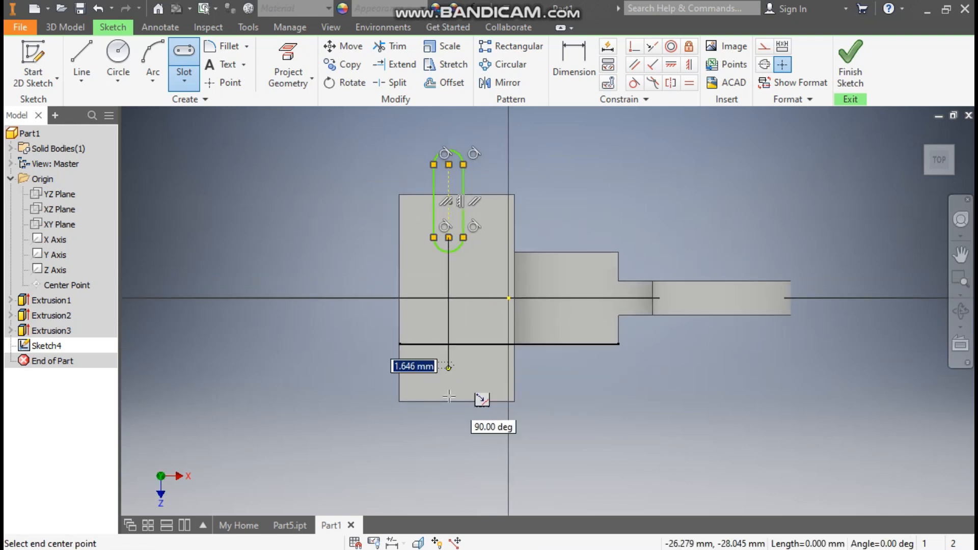
click(448, 463)
click(469, 467)
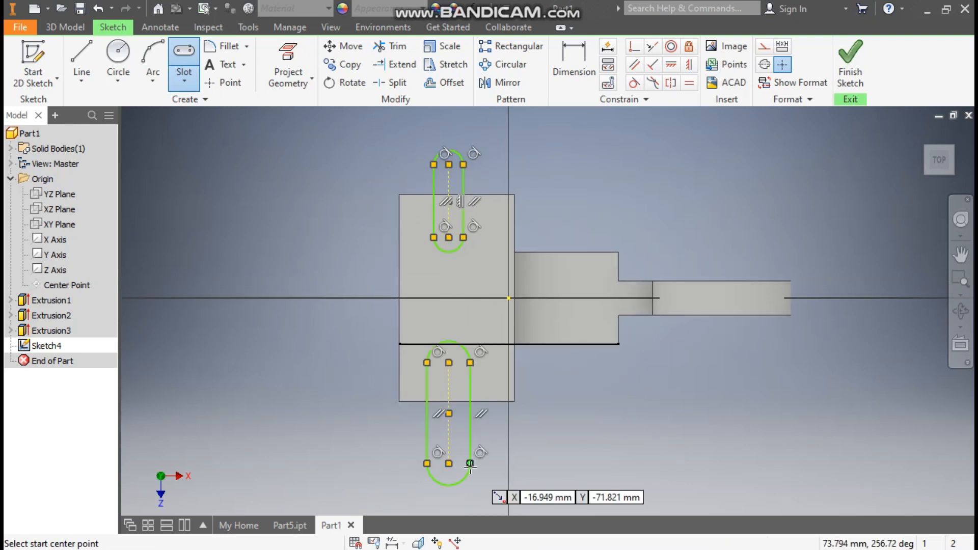
Apply equal constraints to the end arcs and to the centerlines of the two slots
click(688, 83)
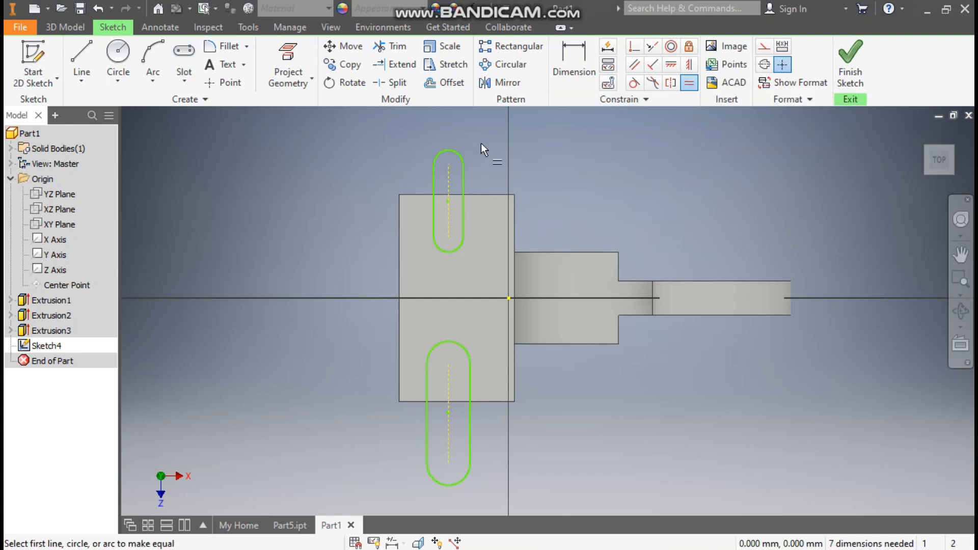
click(454, 151)
click(463, 347)
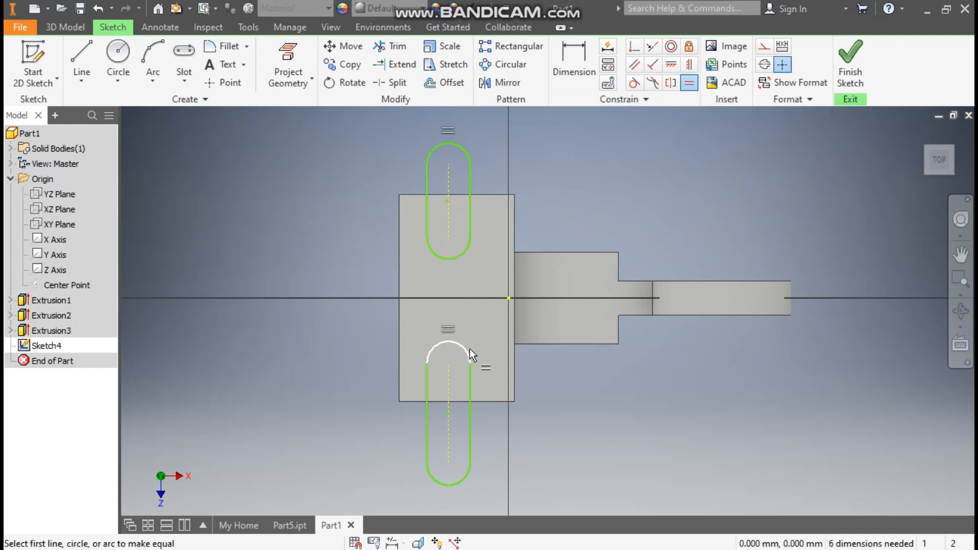
click(448, 179)
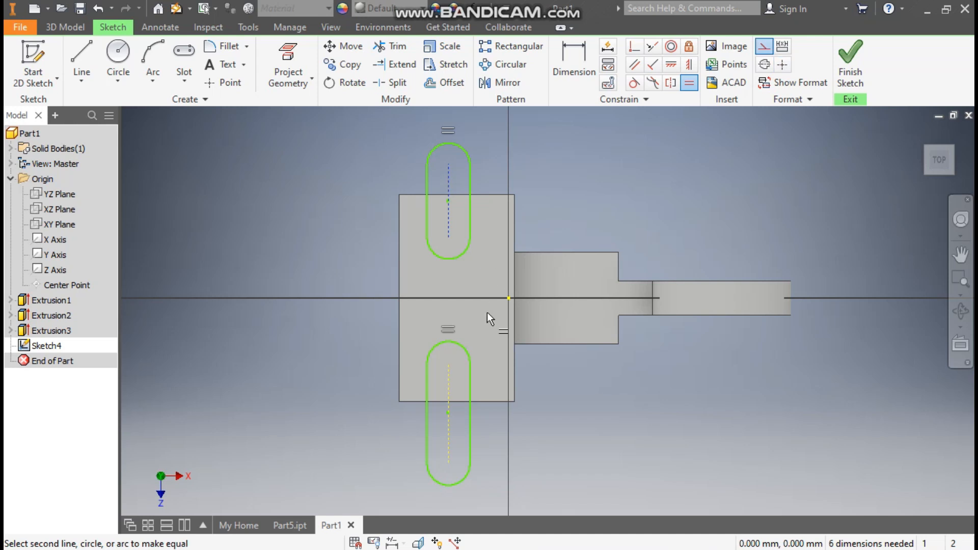
click(451, 383)
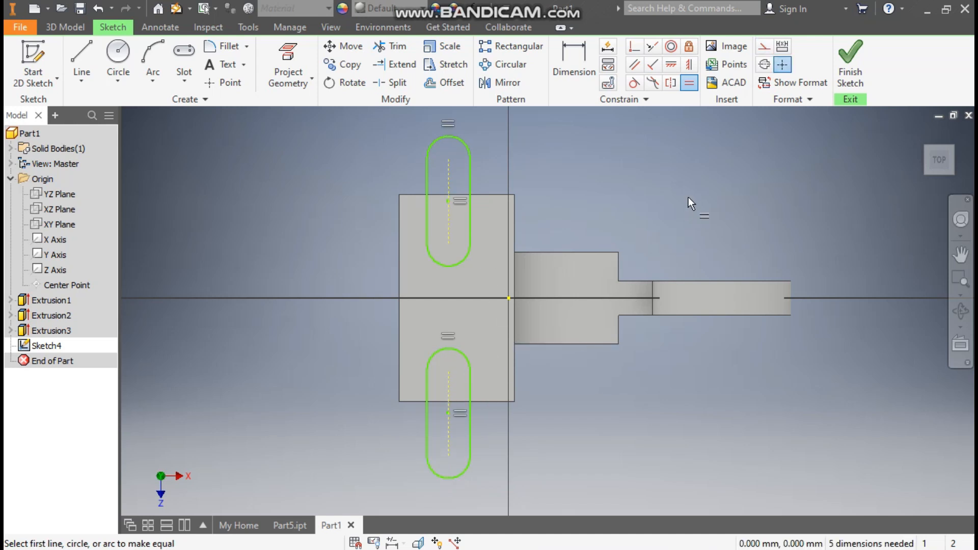
Dimension the upper slot's center-to-center length as 35 mm
click(577, 74)
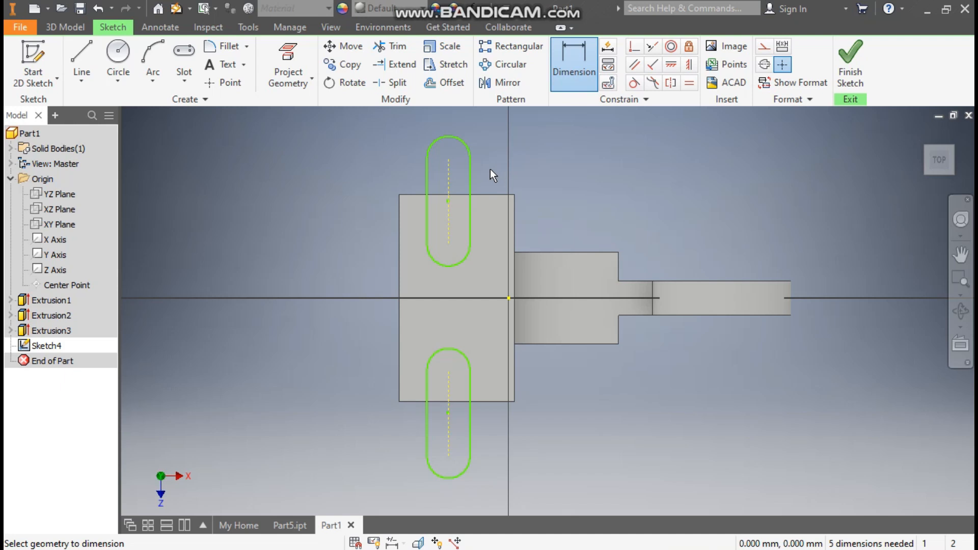
click(448, 177)
click(548, 187)
text(35)
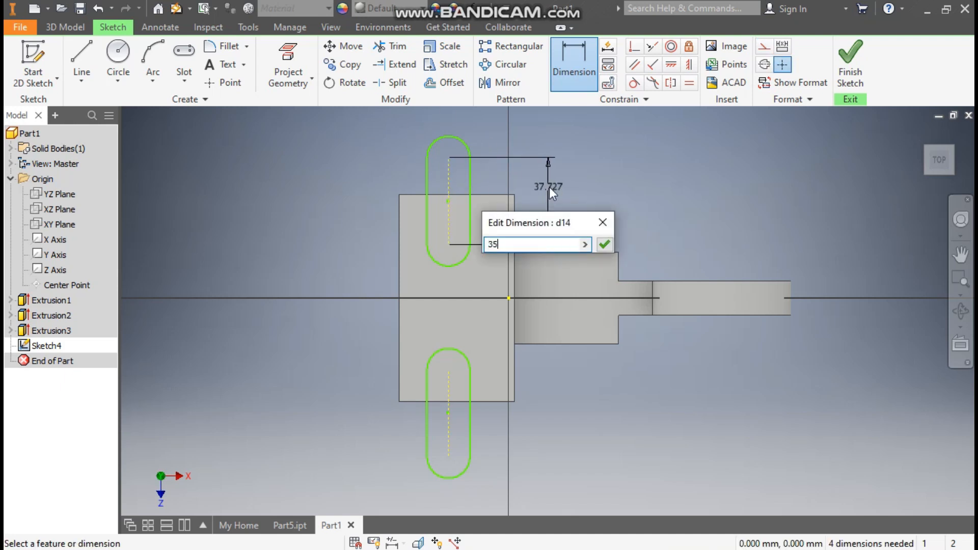
key(Return)
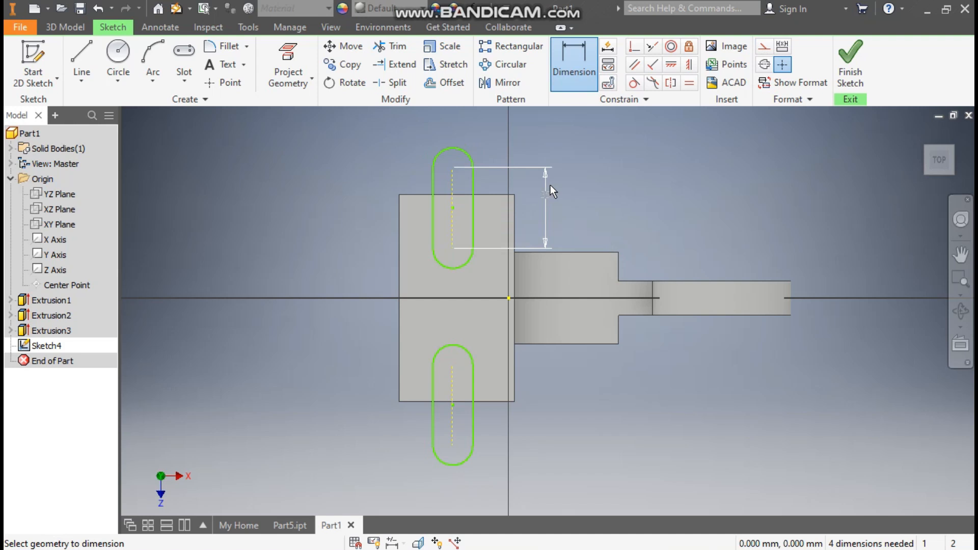
Set the distance from the plate's upper edge to the upper slot's inner arc center to 25 mm
click(452, 248)
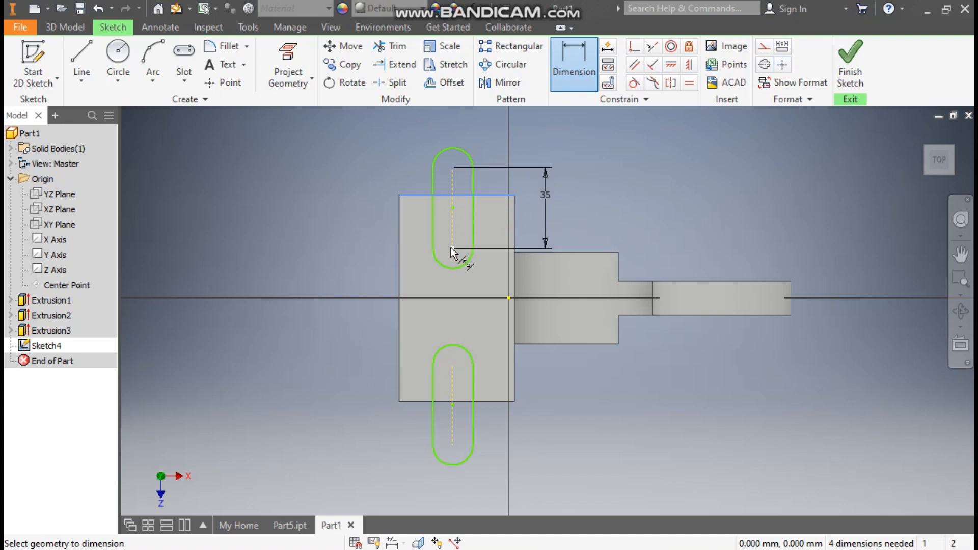
click(380, 236)
text(25)
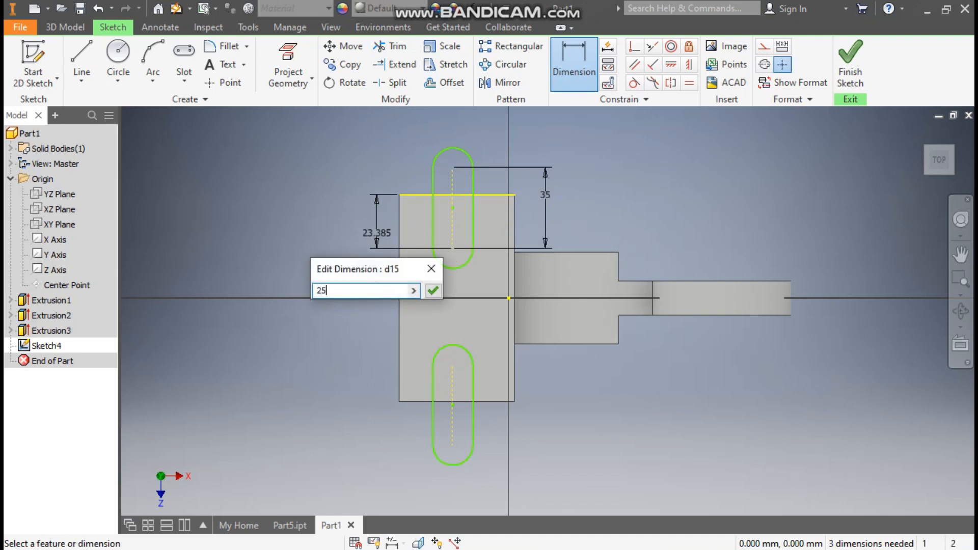
key(Return)
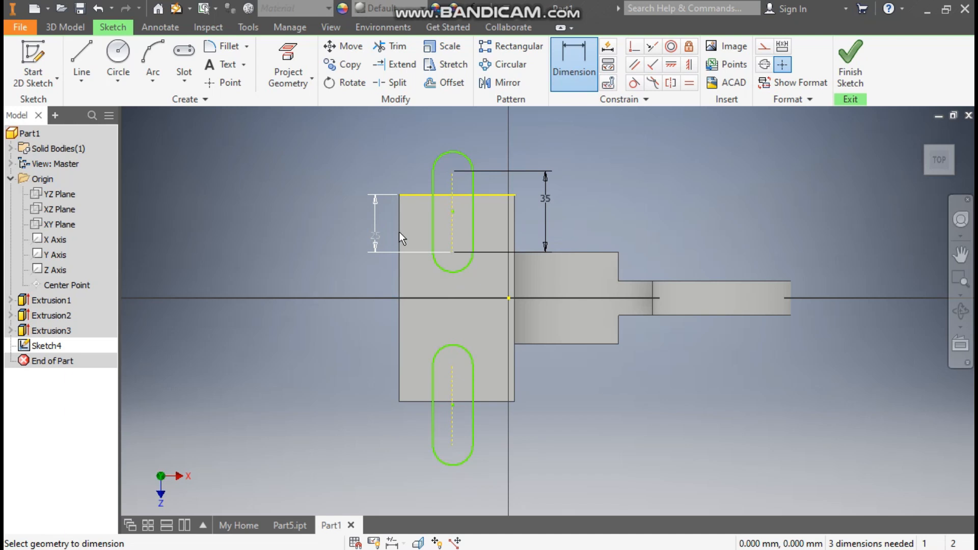
Dimension the upper slot's end arc with a 5 mm radius
click(452, 153)
click(483, 135)
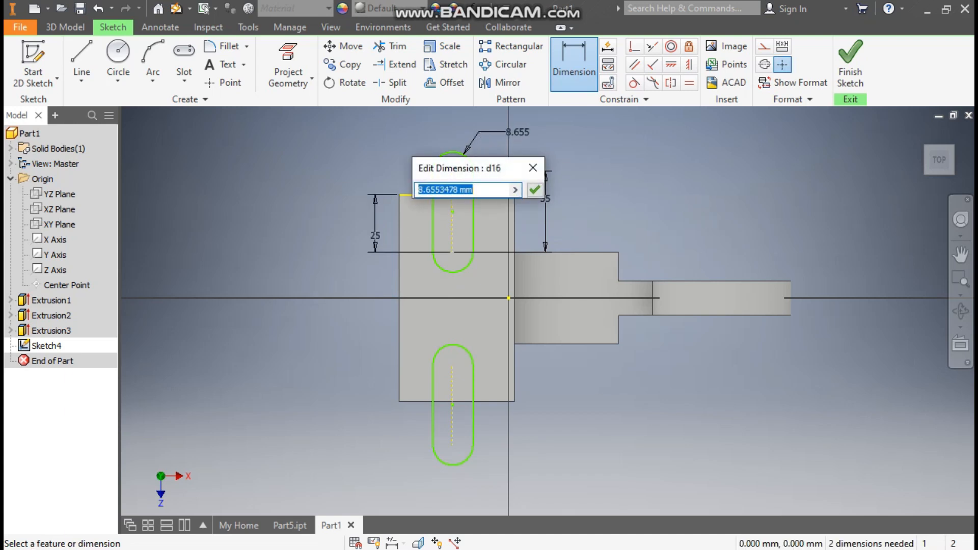
text(5)
key(Return)
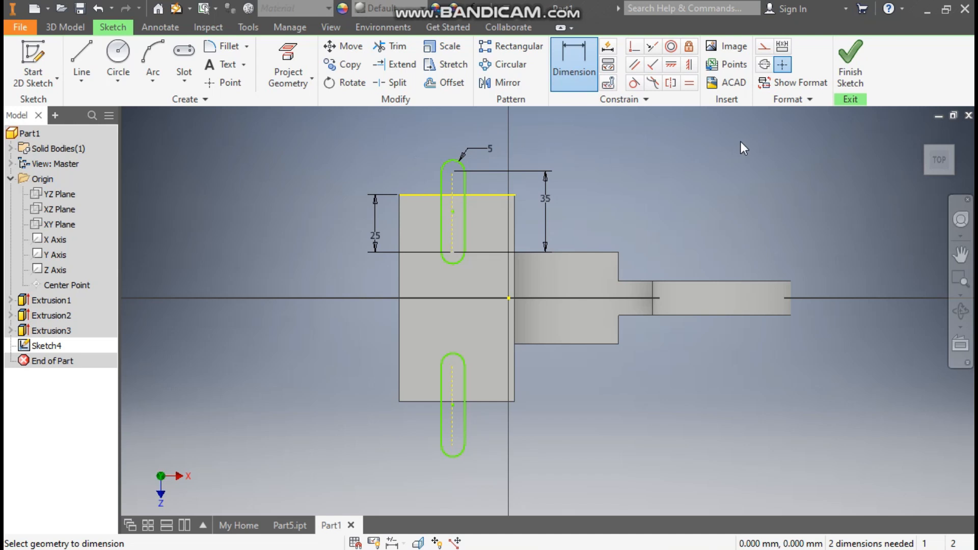
Align the upper slot's center point vertically with the midpoint of the plate's upper edge
click(690, 70)
click(453, 212)
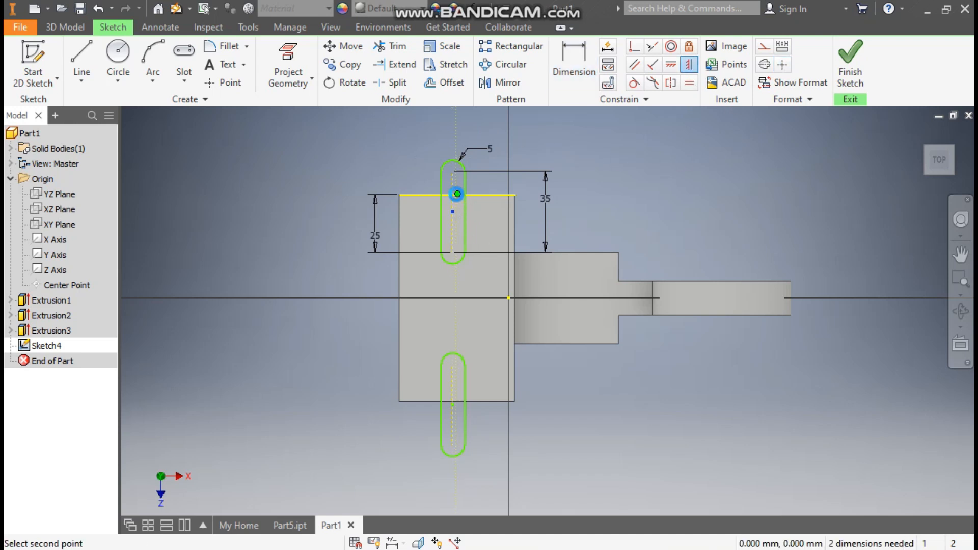
click(457, 194)
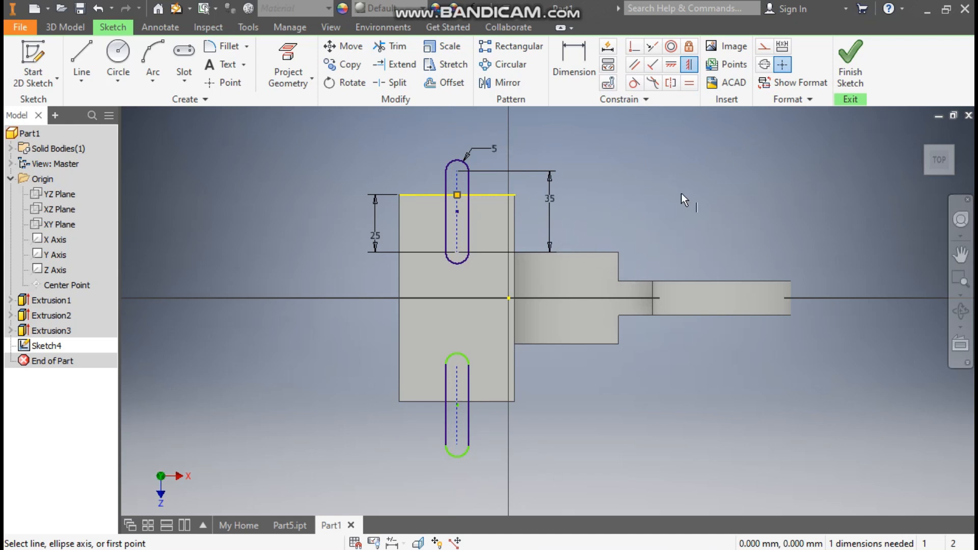
Try to apply another equal constraint between the upper end arcs of the two slots
click(688, 84)
click(461, 159)
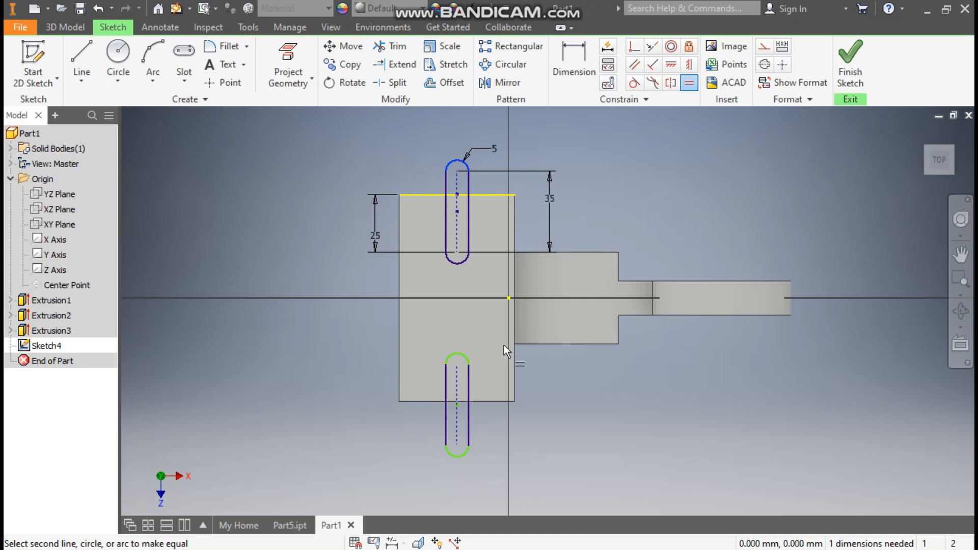
click(461, 355)
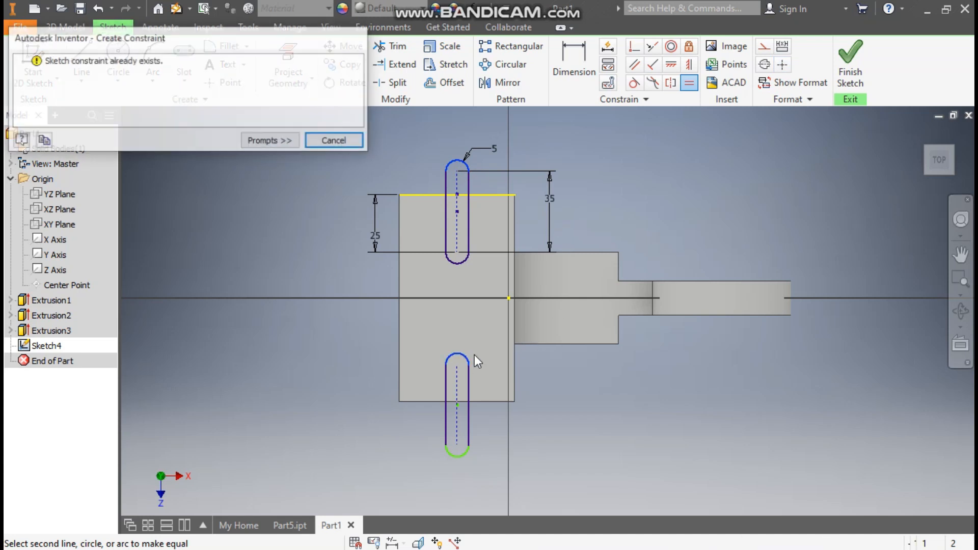
click(336, 140)
key(Escape)
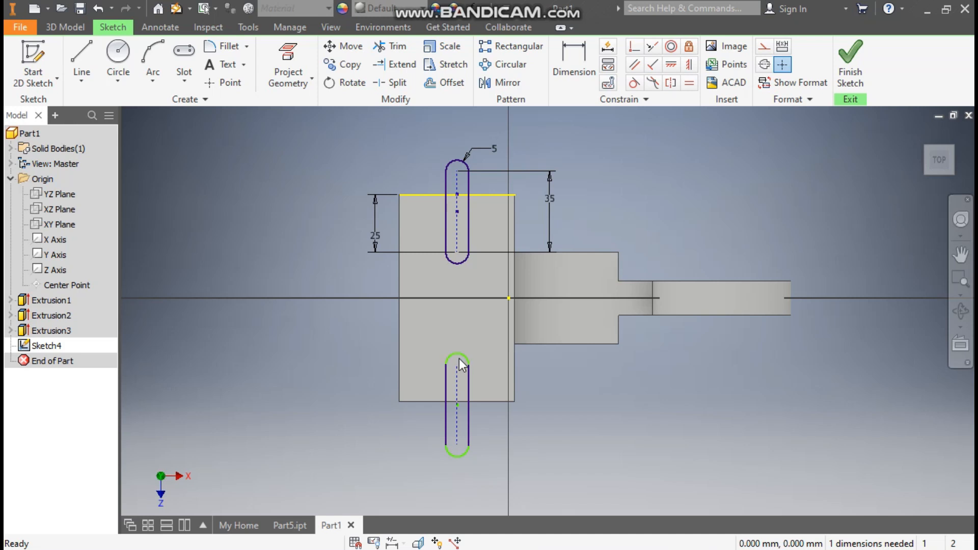
Move the lower slot inward and dimension its inner arc center 25 mm from the plate's lower edge
drag(463, 355, 475, 336)
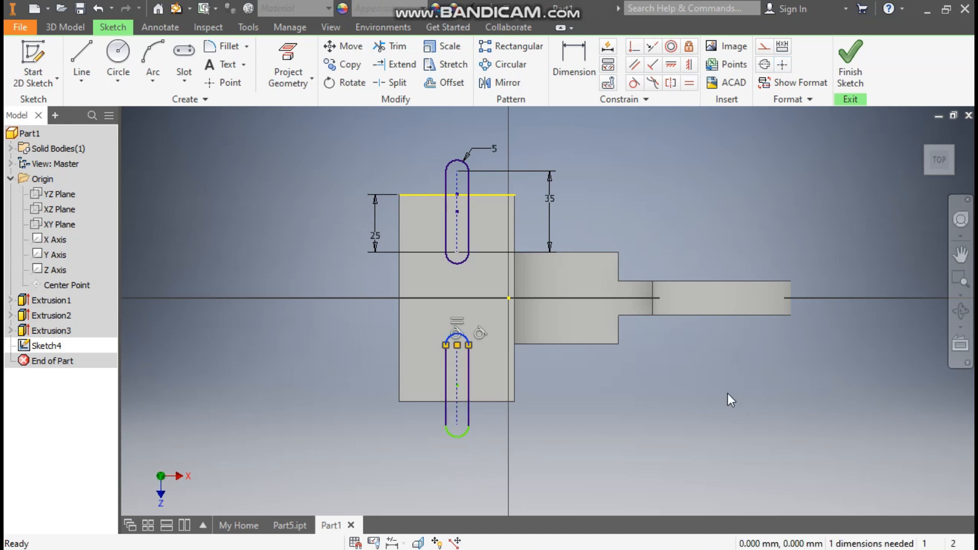
click(573, 60)
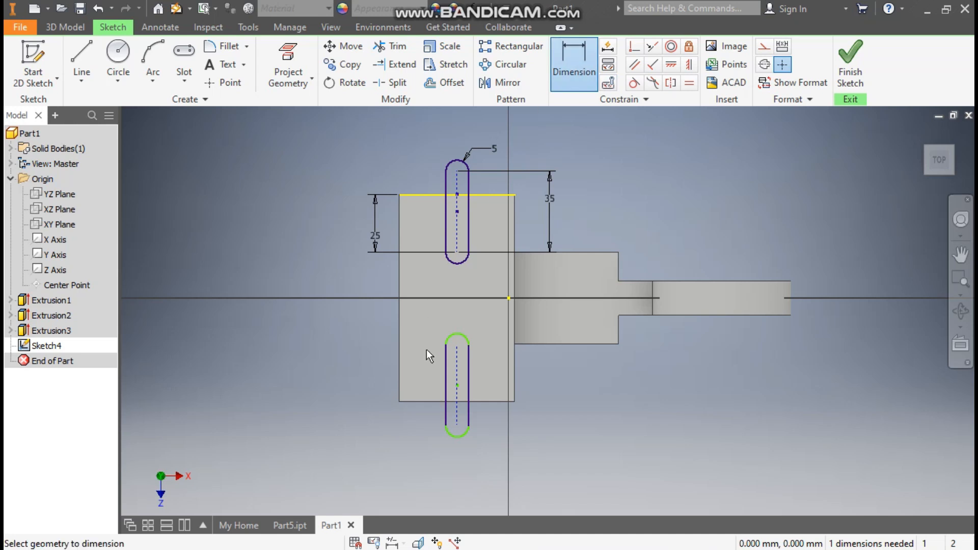
click(416, 402)
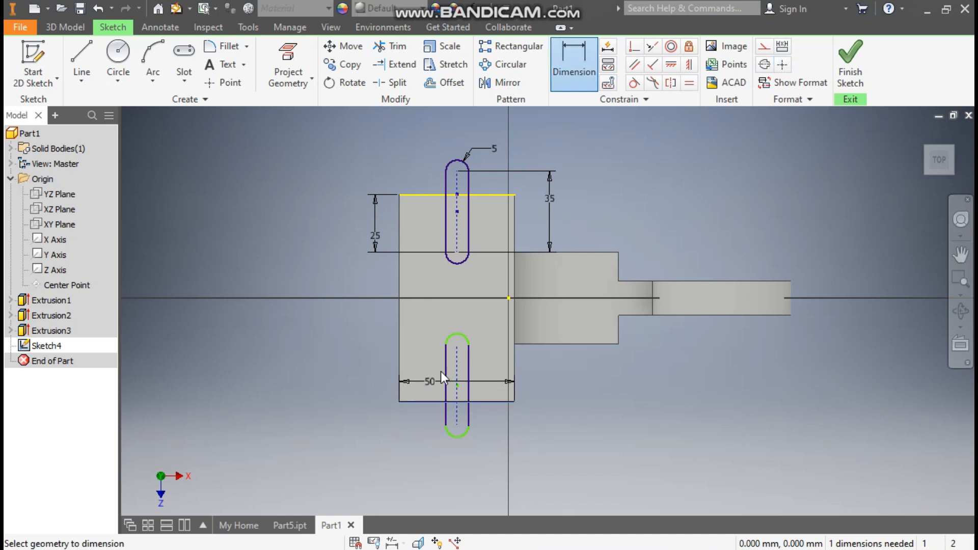
click(456, 350)
click(357, 380)
text(25)
key(Return)
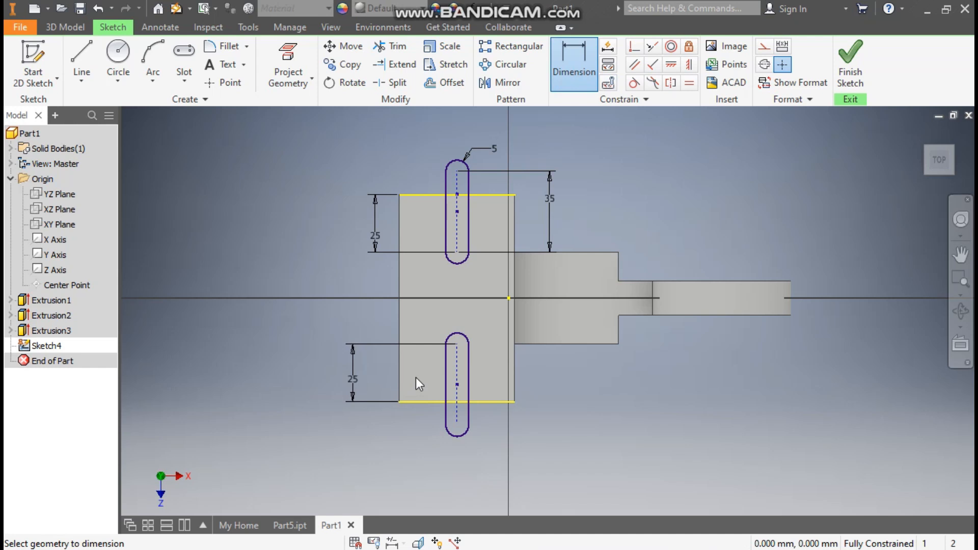
Finish the sketch and extrude both slot profiles downward as a cut with the extent set to All
click(850, 58)
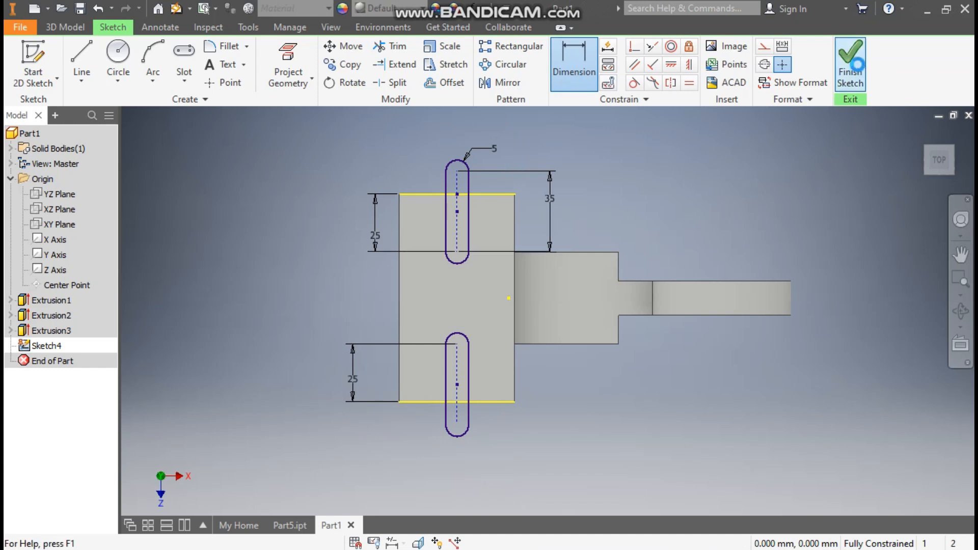
click(81, 57)
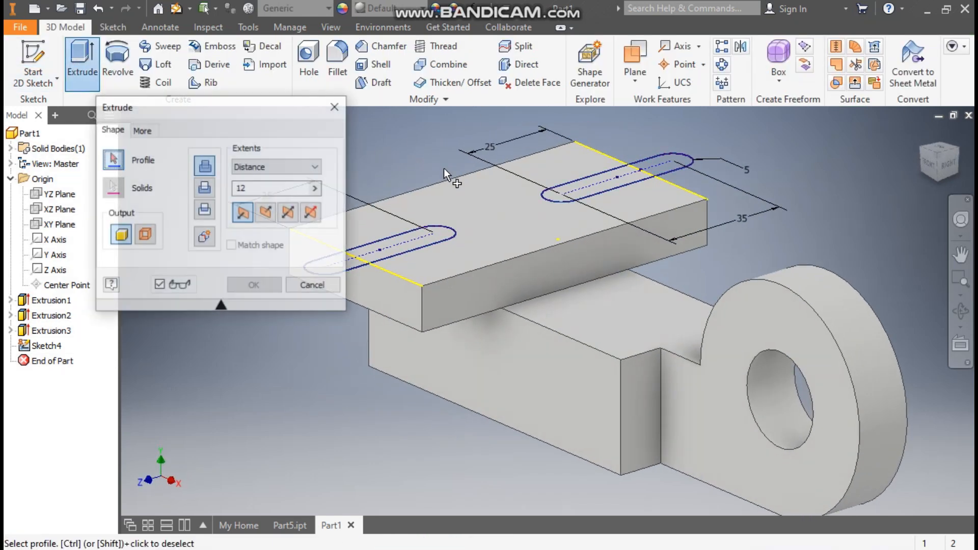
click(398, 252)
click(635, 183)
key(F6)
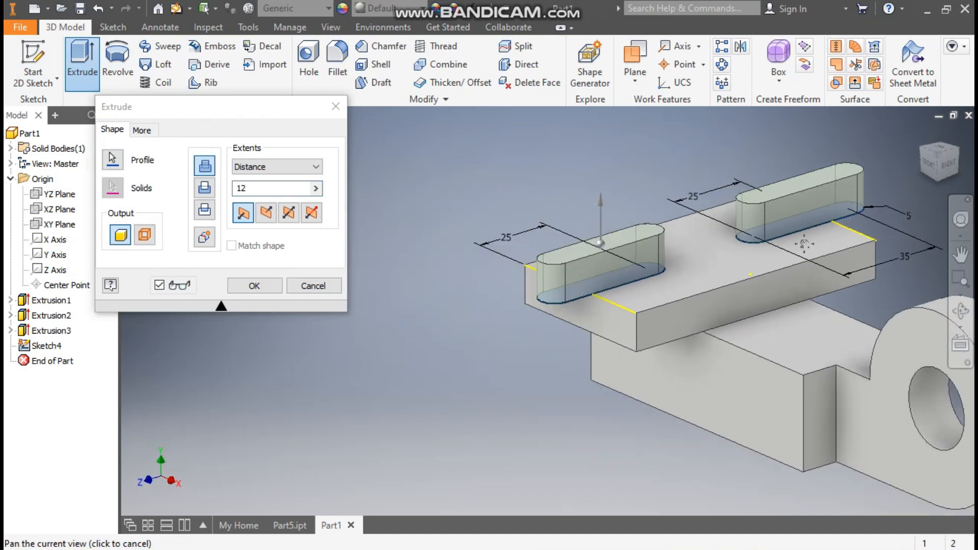
click(204, 187)
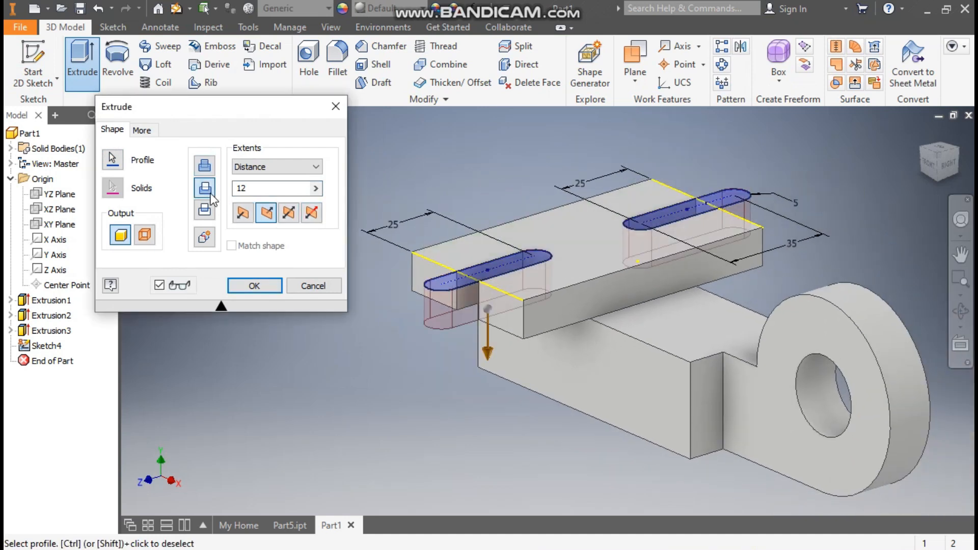
click(282, 169)
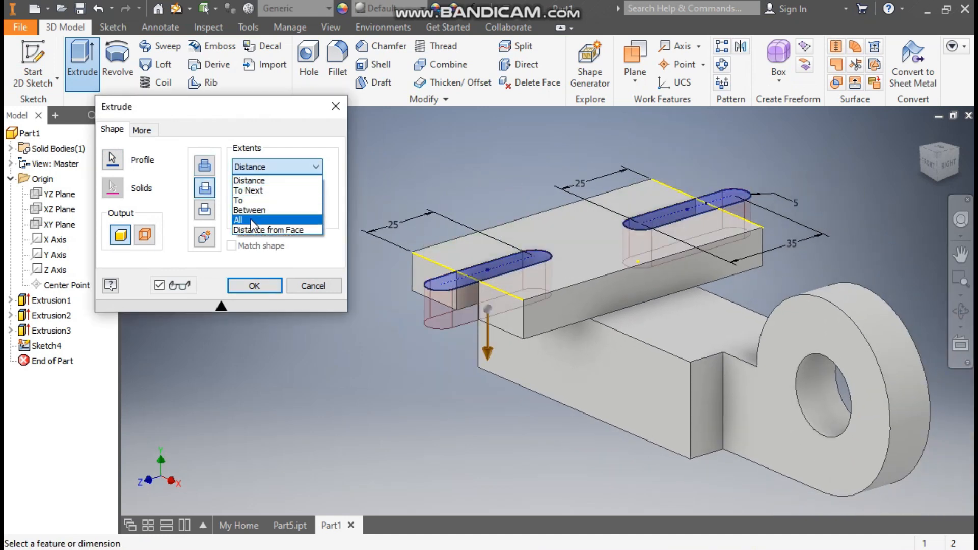
click(246, 213)
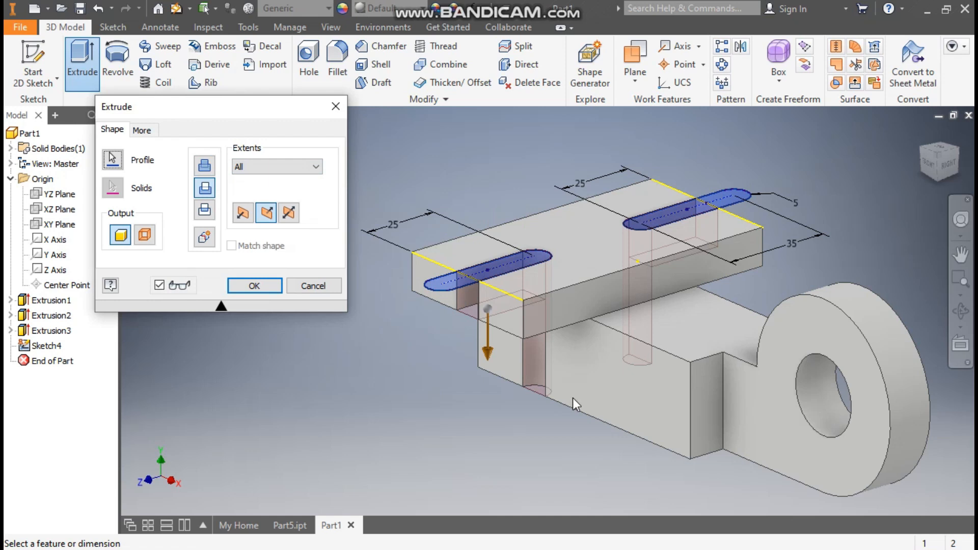
click(254, 286)
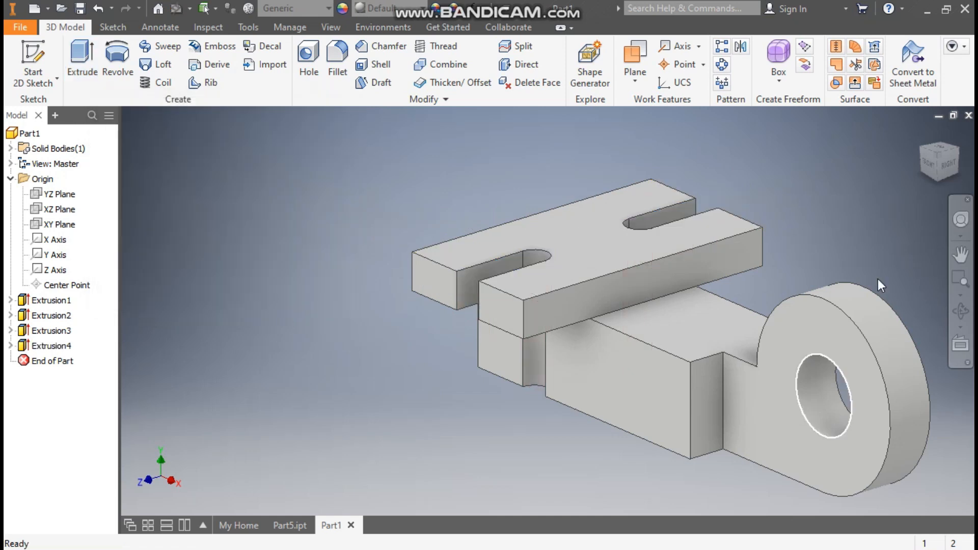
click(919, 133)
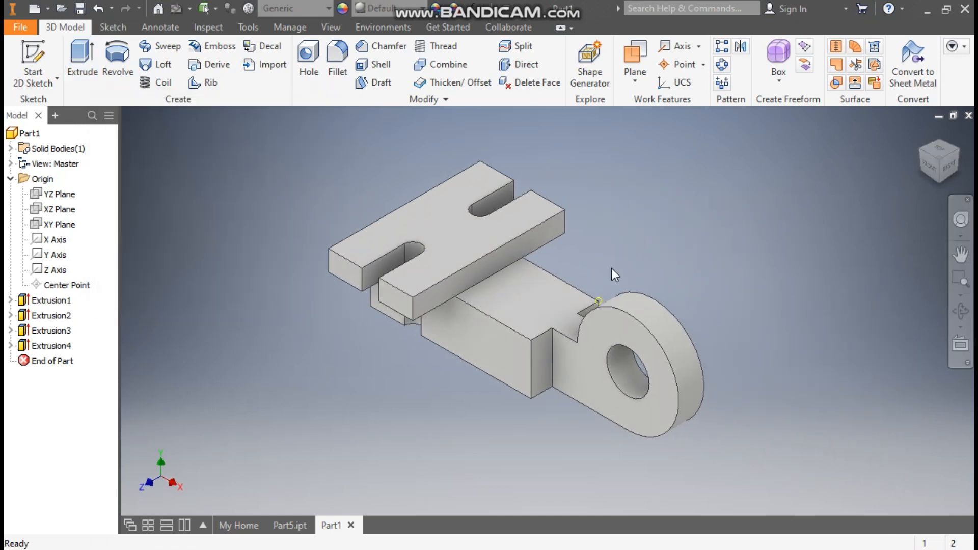
click(933, 151)
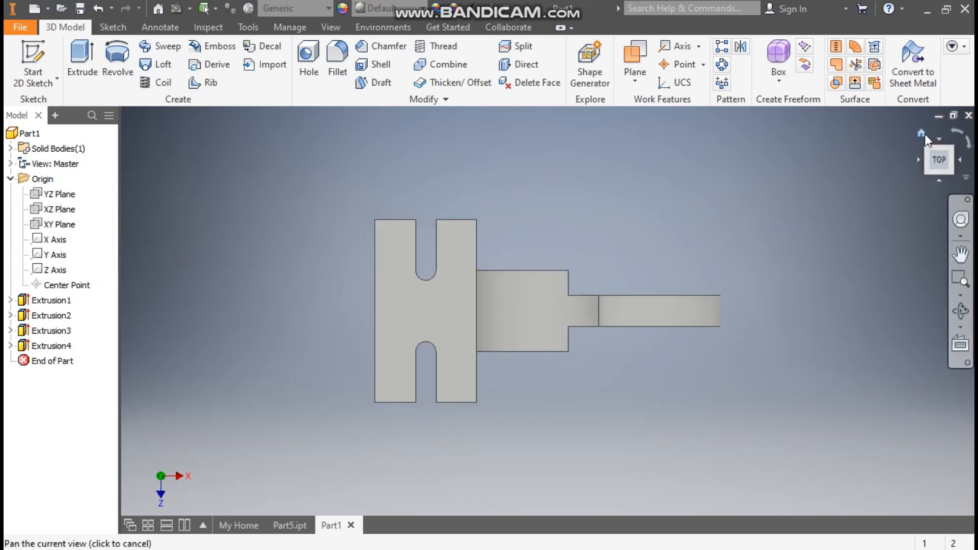
Chamfer the four vertical corner edges of the slotted top plate with a distance of 10 mm
click(922, 133)
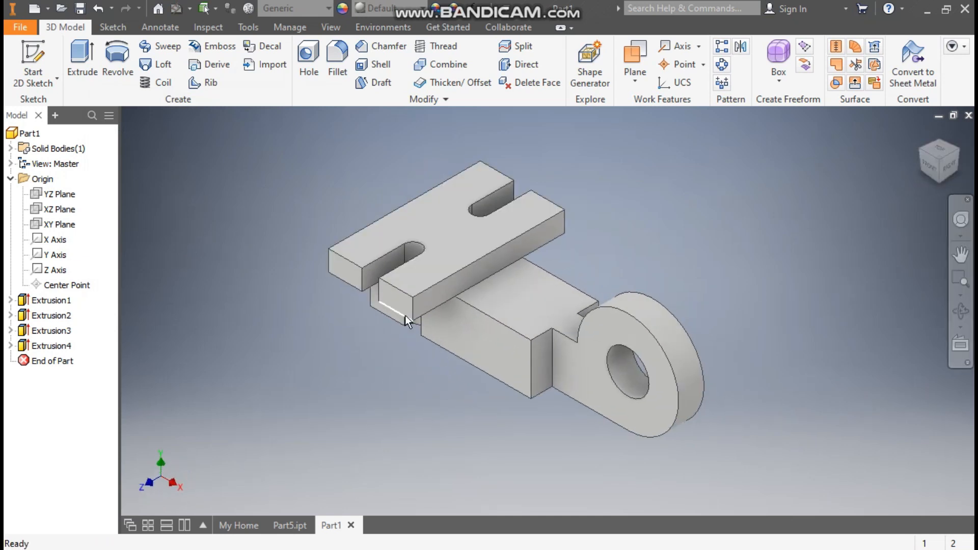
click(413, 310)
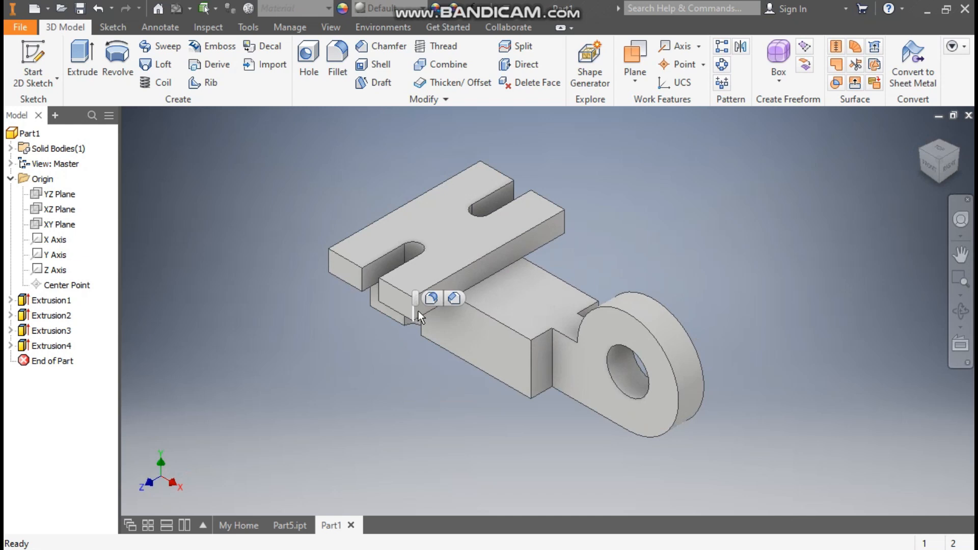
click(455, 298)
text(10)
middle_drag(641, 191, 794, 231)
click(488, 314)
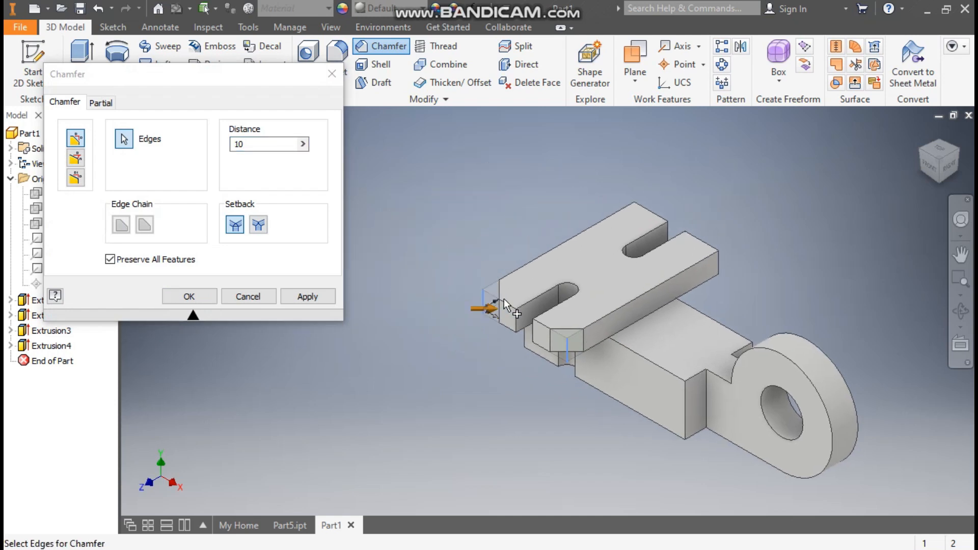
click(634, 210)
click(721, 260)
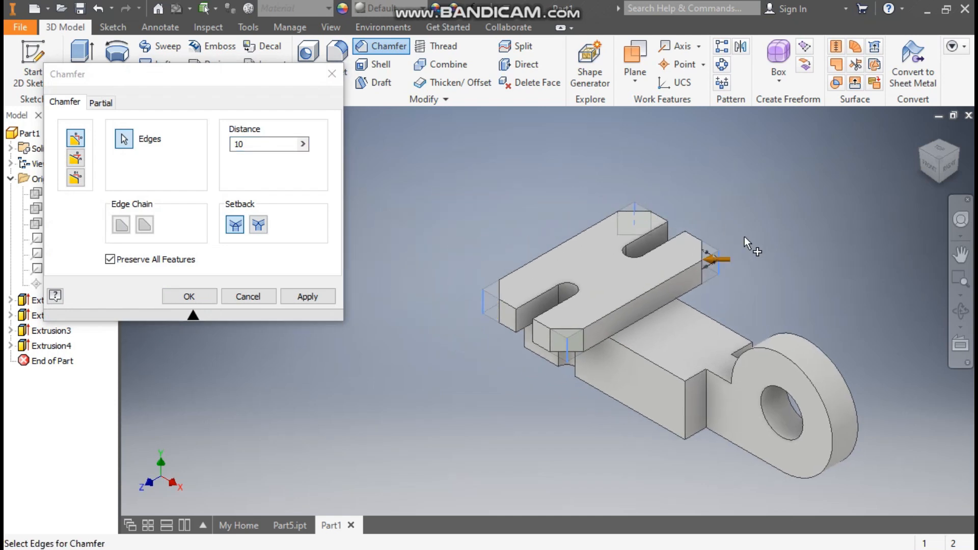
click(191, 298)
Set the part's appearance to Aluminum - Polished from the Inventor Material Library
middle_drag(659, 412, 527, 407)
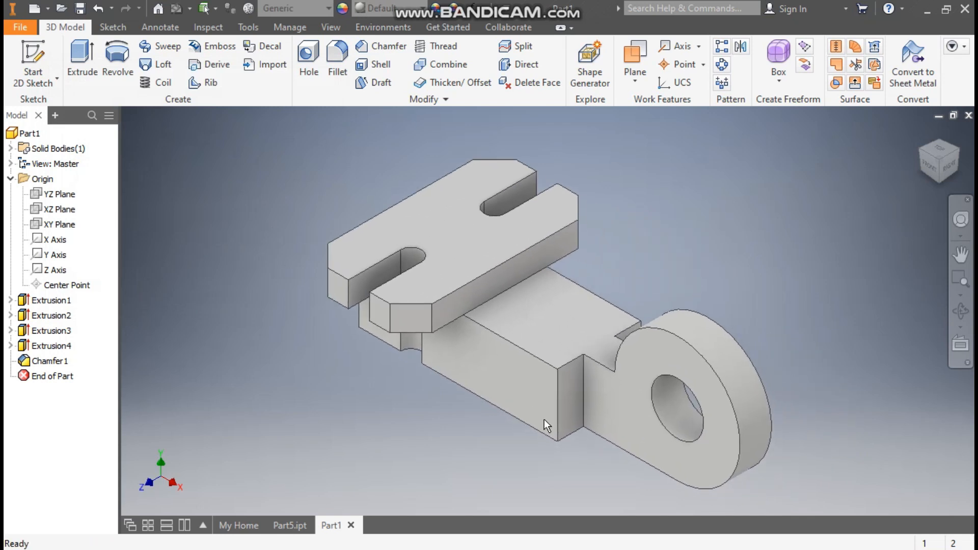
click(396, 10)
scroll(448, 145, up, 10)
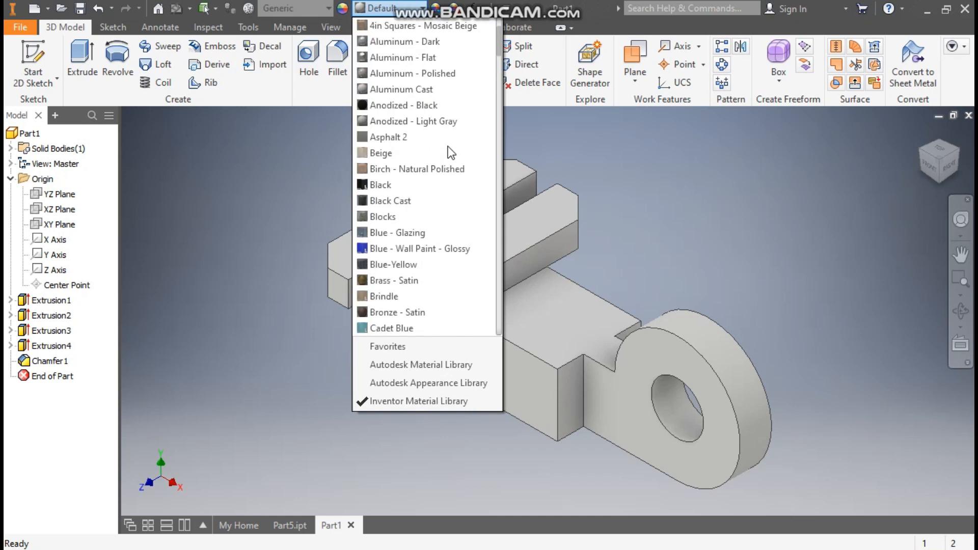
click(439, 74)
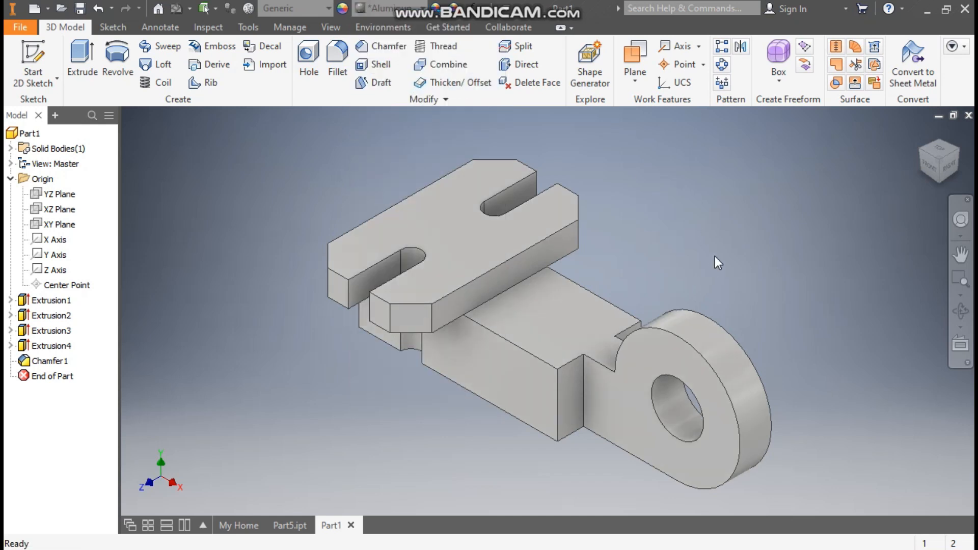